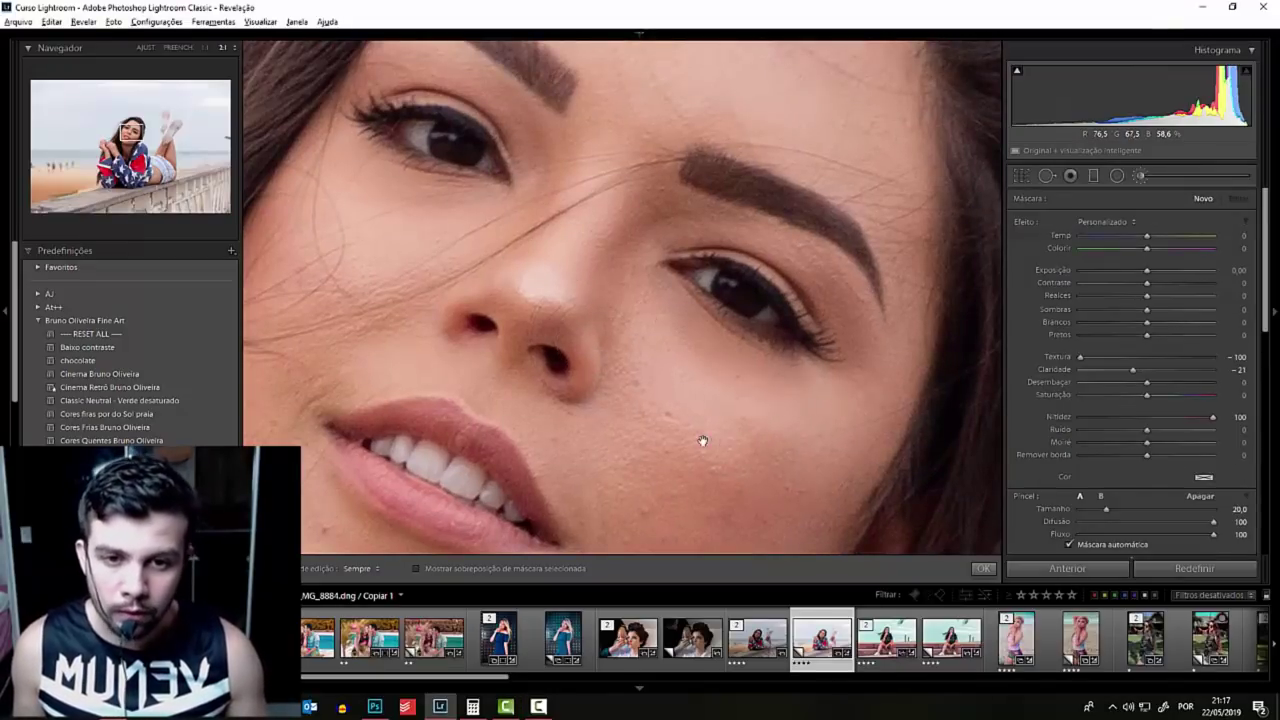
- Set the skin brush to Texture 0, Clarity -100 and Sharpness 100
left_click_drag(700, 437, 706, 360)
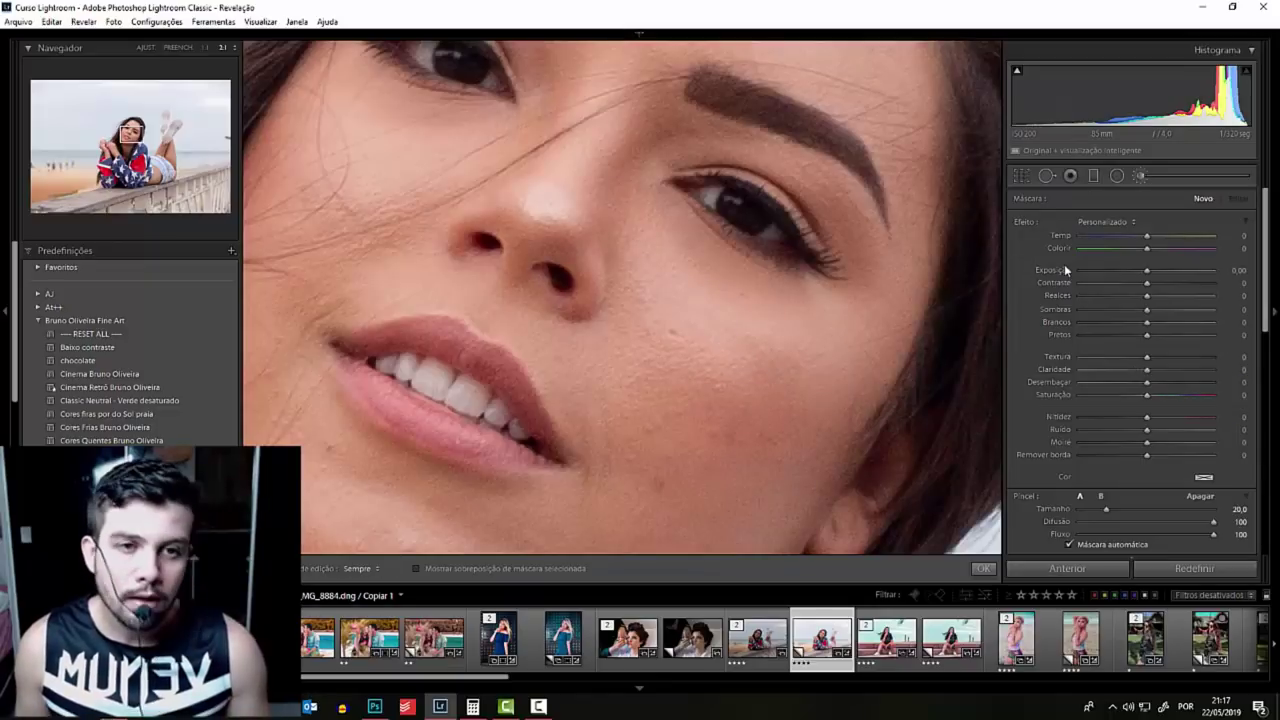
left_click_drag(1080, 357, 1145, 365)
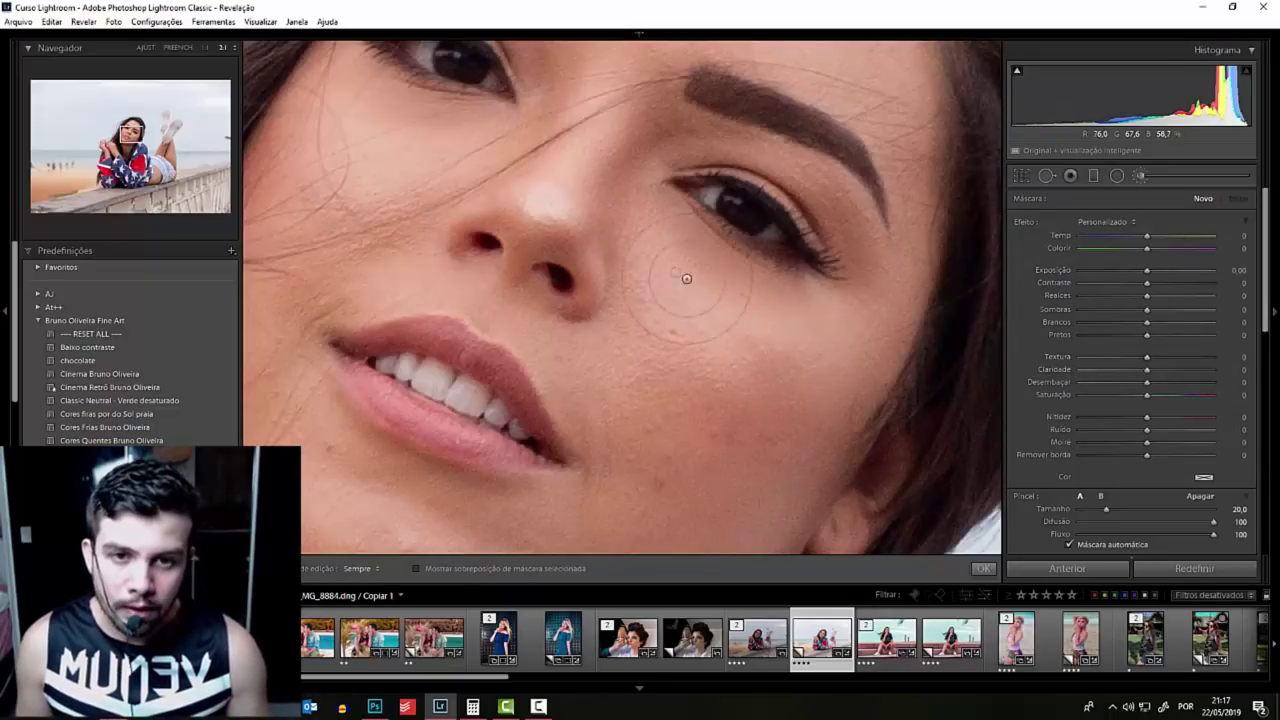
left_click_drag(628, 228, 628, 294)
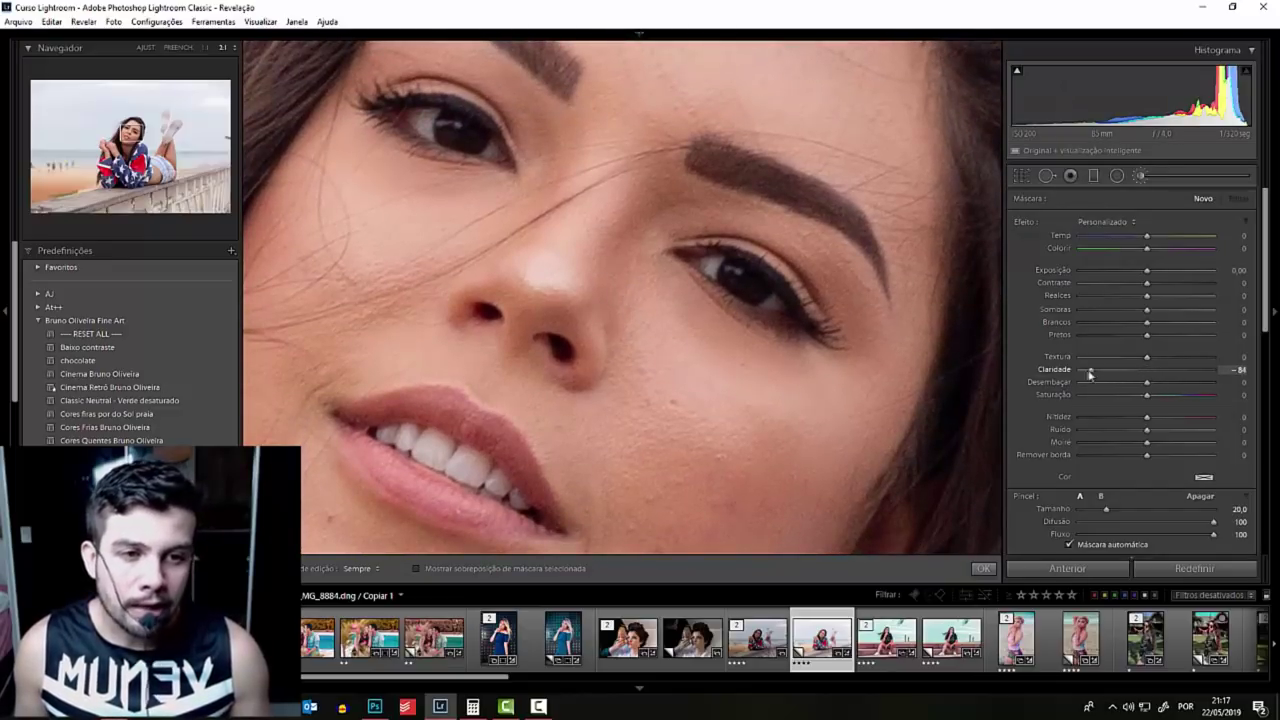
left_click(1165, 417)
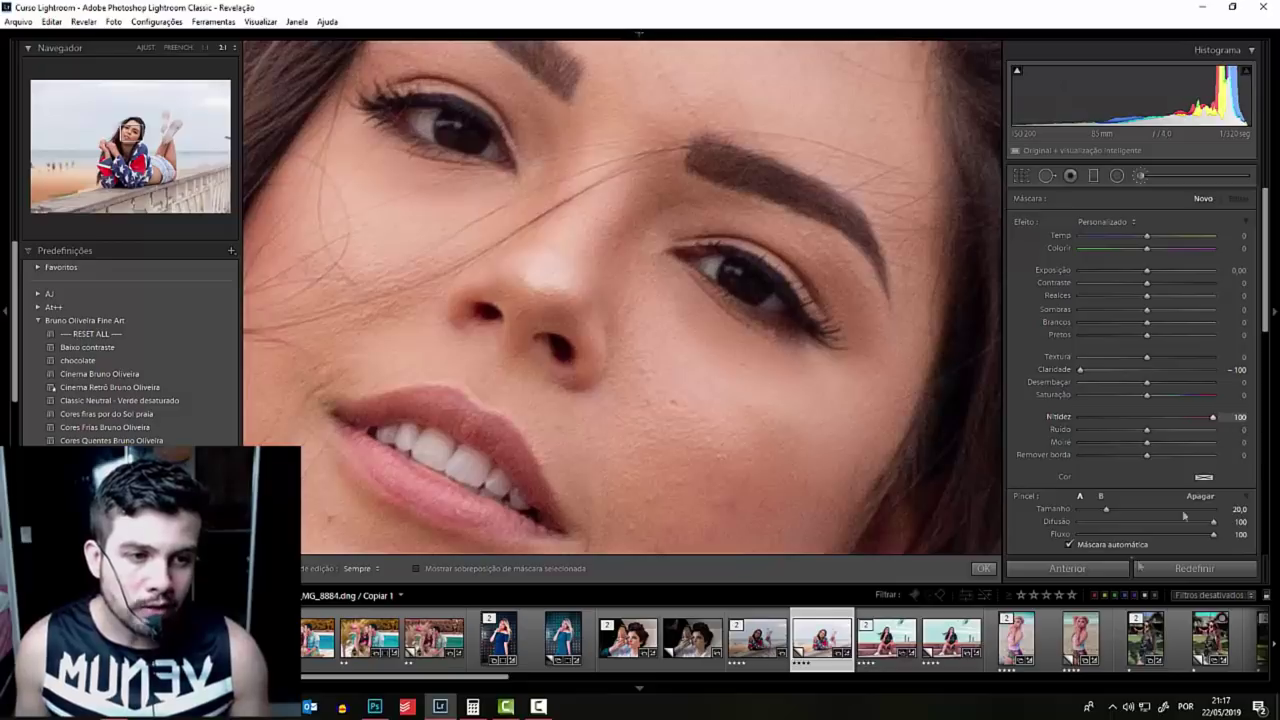
double_click(1045, 370)
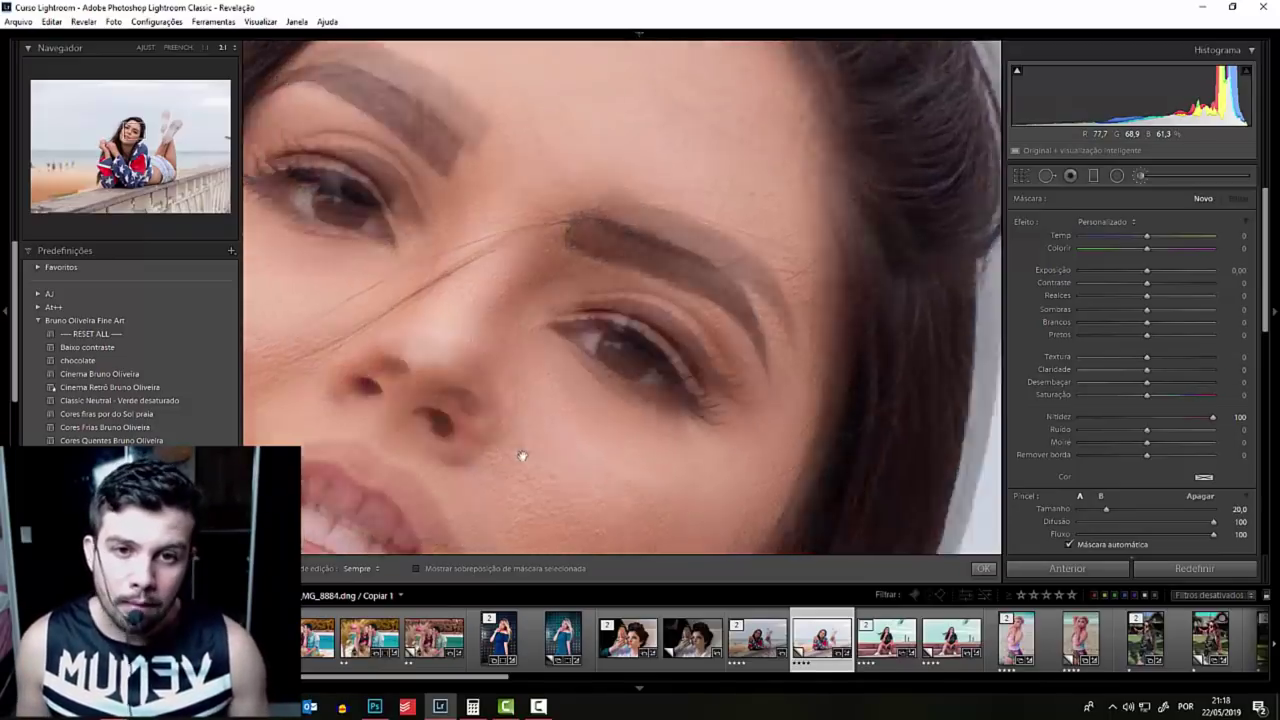
left_click_drag(681, 353, 672, 320)
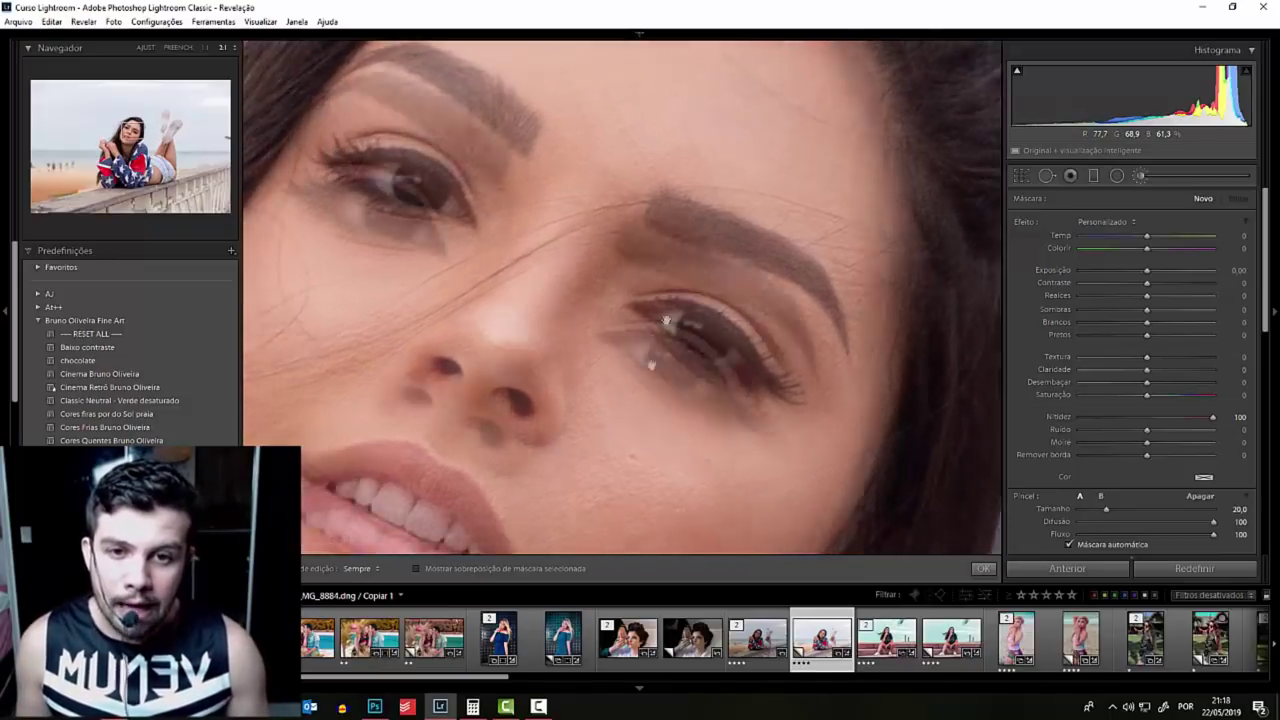
key("z")
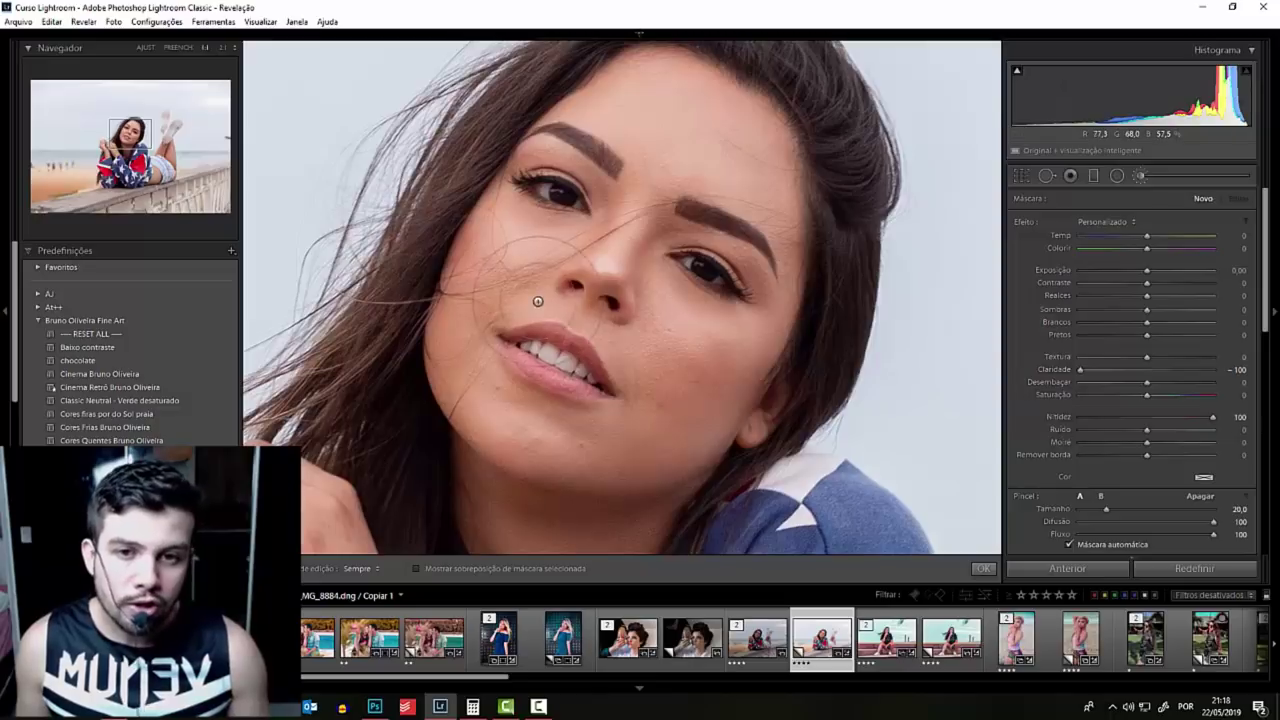
- Paint the smoothing brush over the forehead, cheeks, chin and nose
scroll(620, 320, "down", 2)
key("h")
scroll(650, 320, "down", 3)
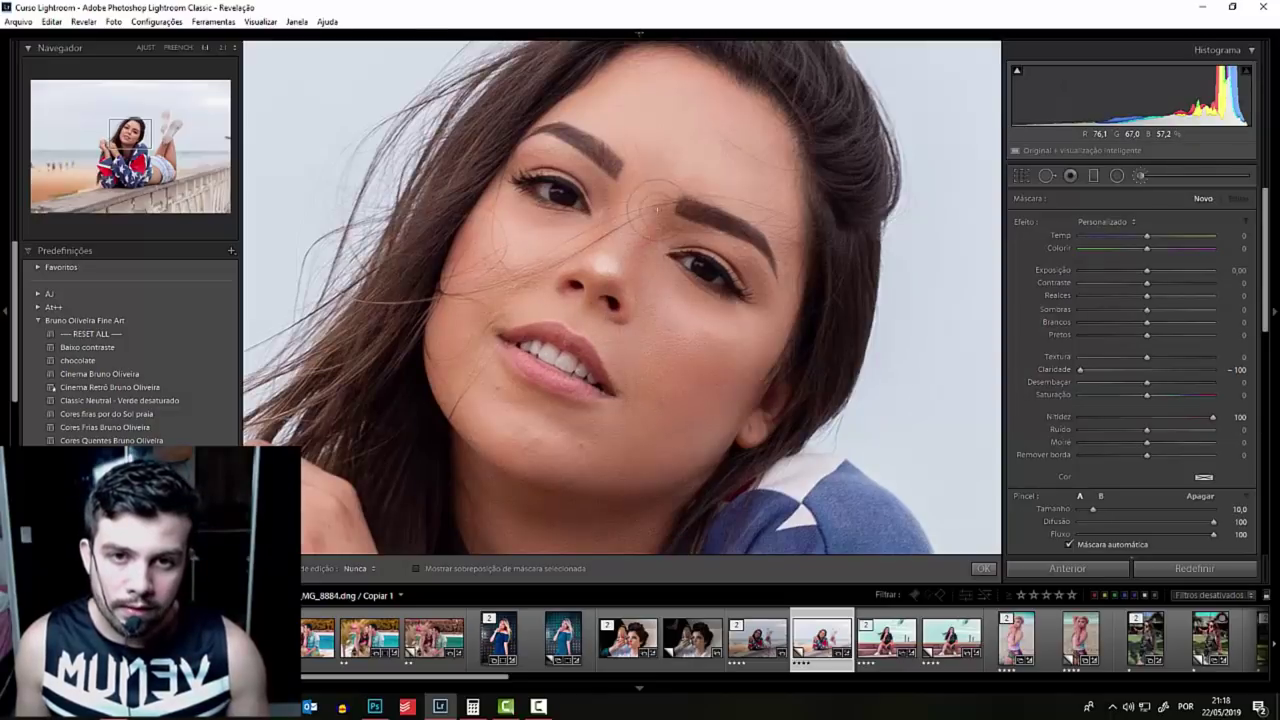
left_click_drag(634, 155, 656, 305)
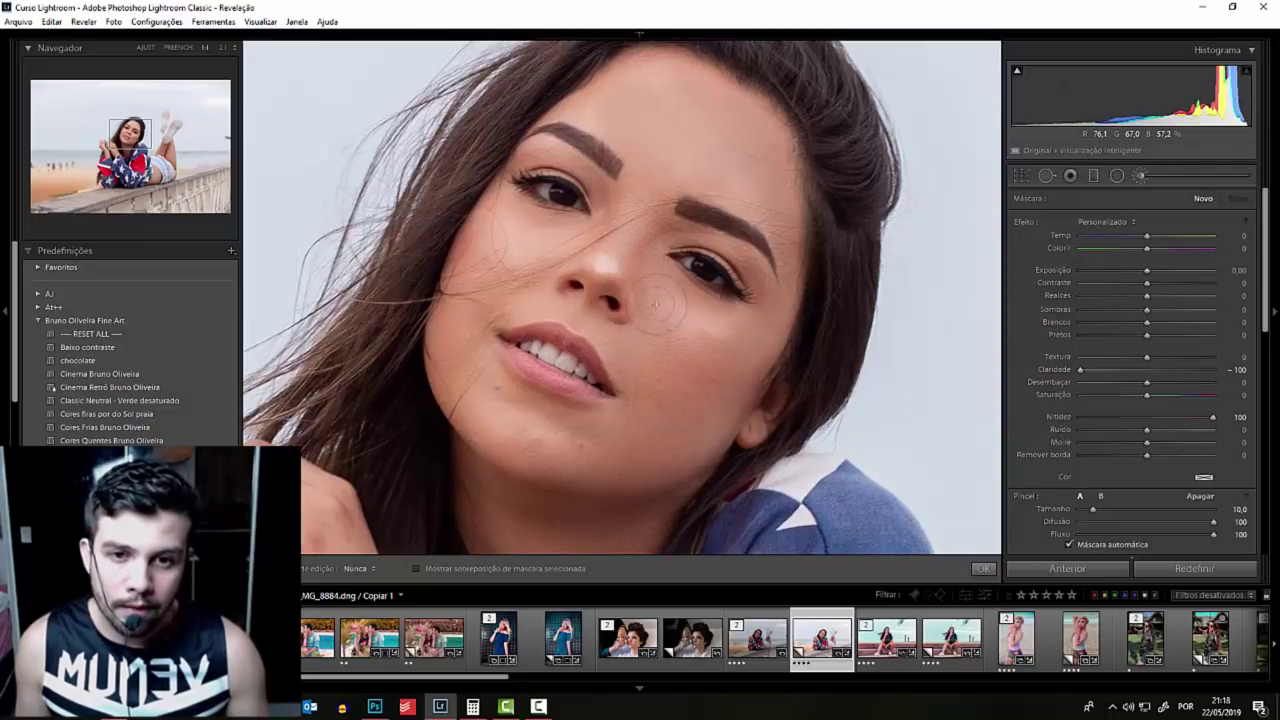
left_click_drag(476, 383, 580, 240)
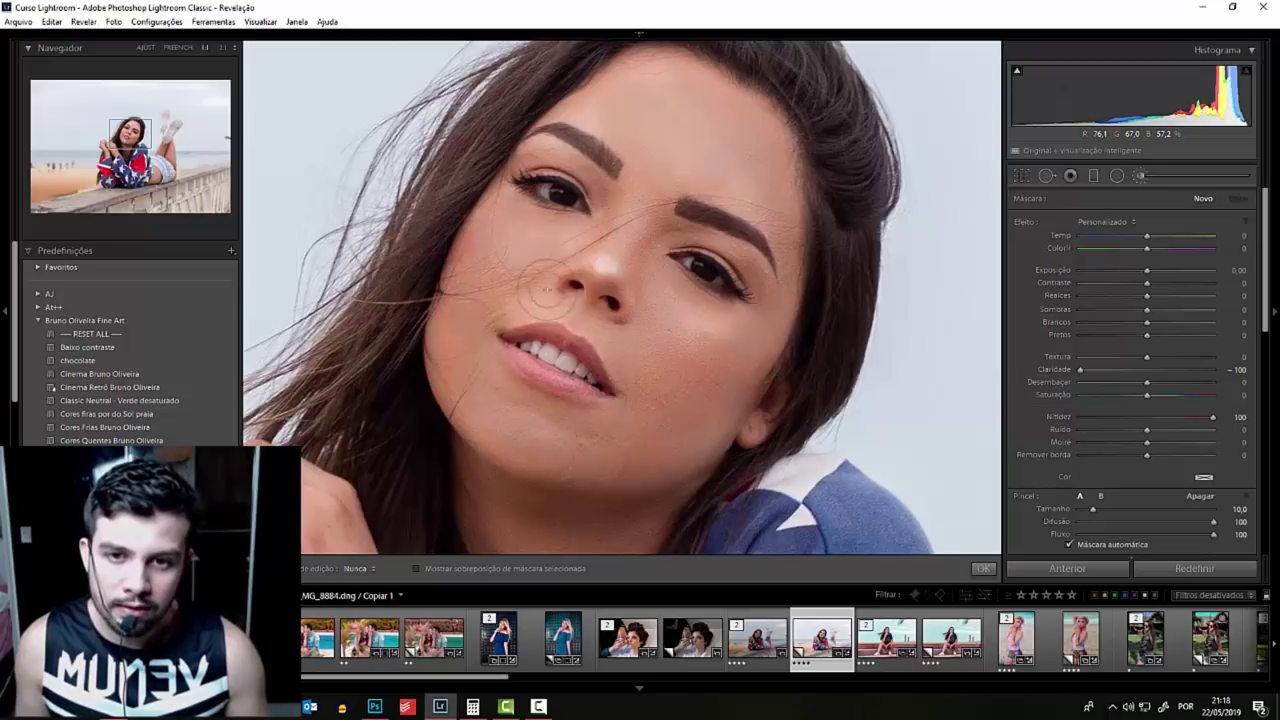
left_click_drag(580, 242, 520, 288)
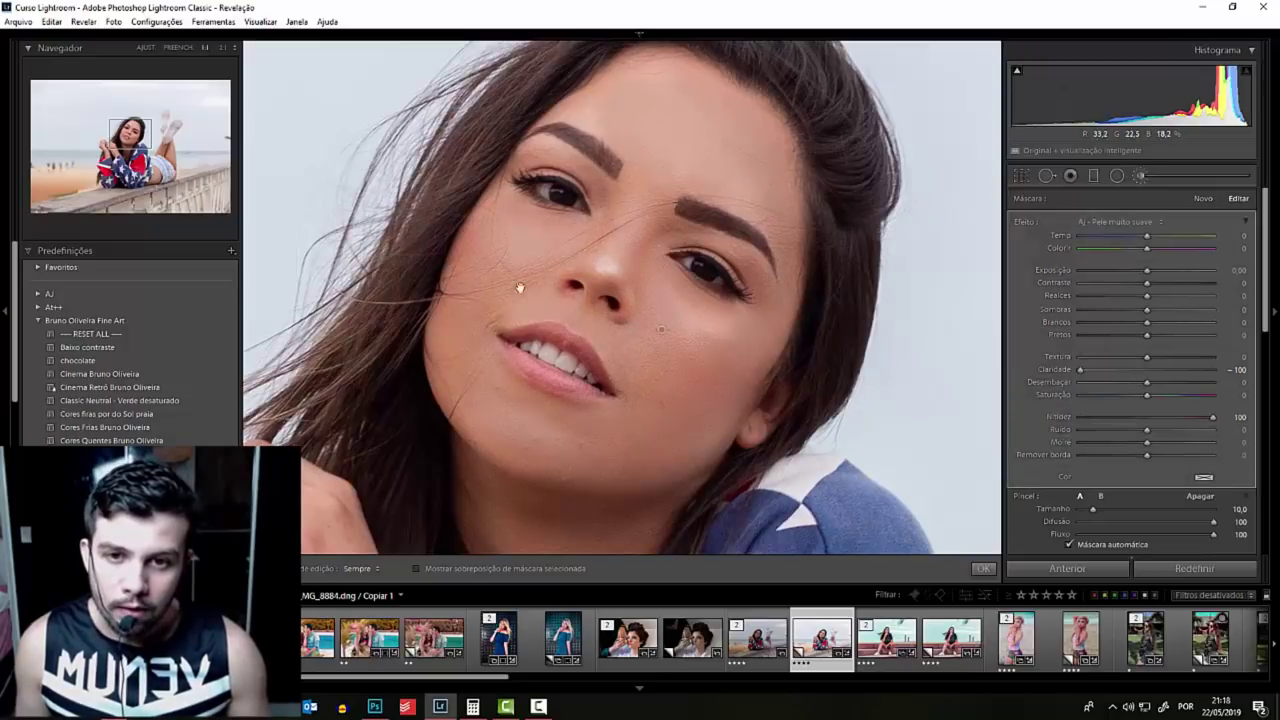
- Zoom in and undo the unwanted strokes, including a discarded left-cheek stroke
left_click(222, 50)
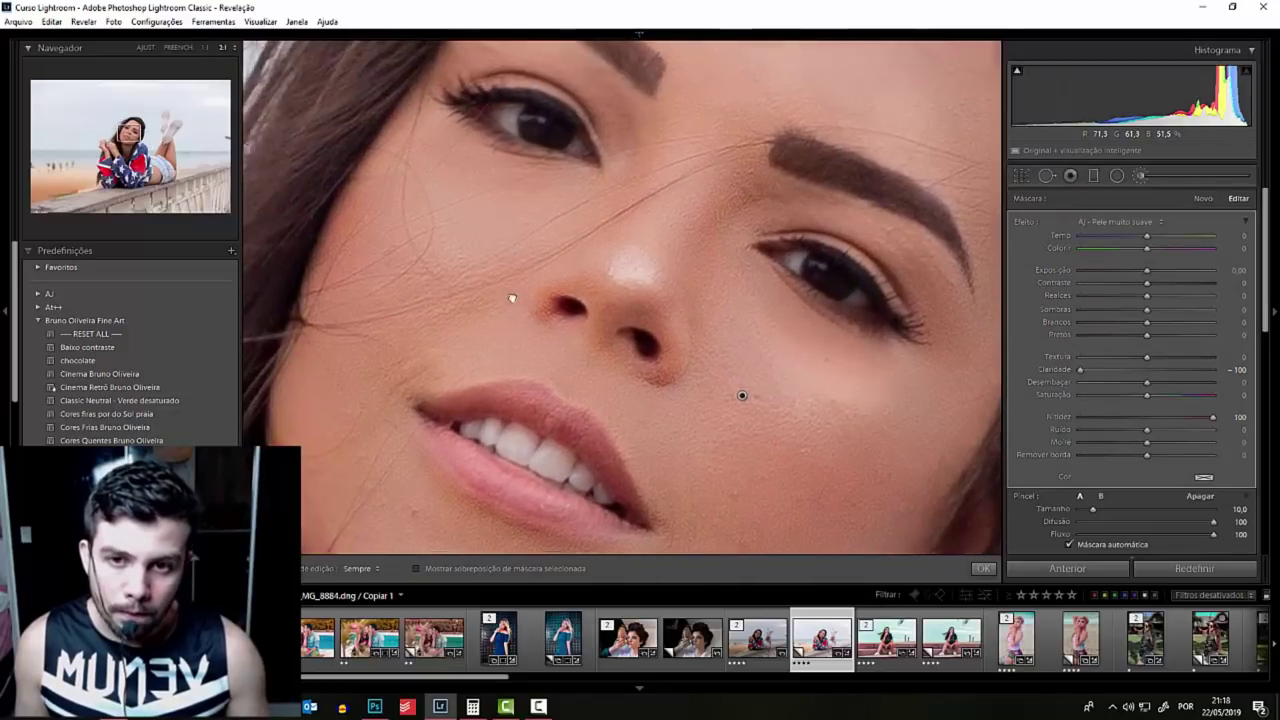
left_click_drag(686, 346, 754, 403)
key("ctrl+z")
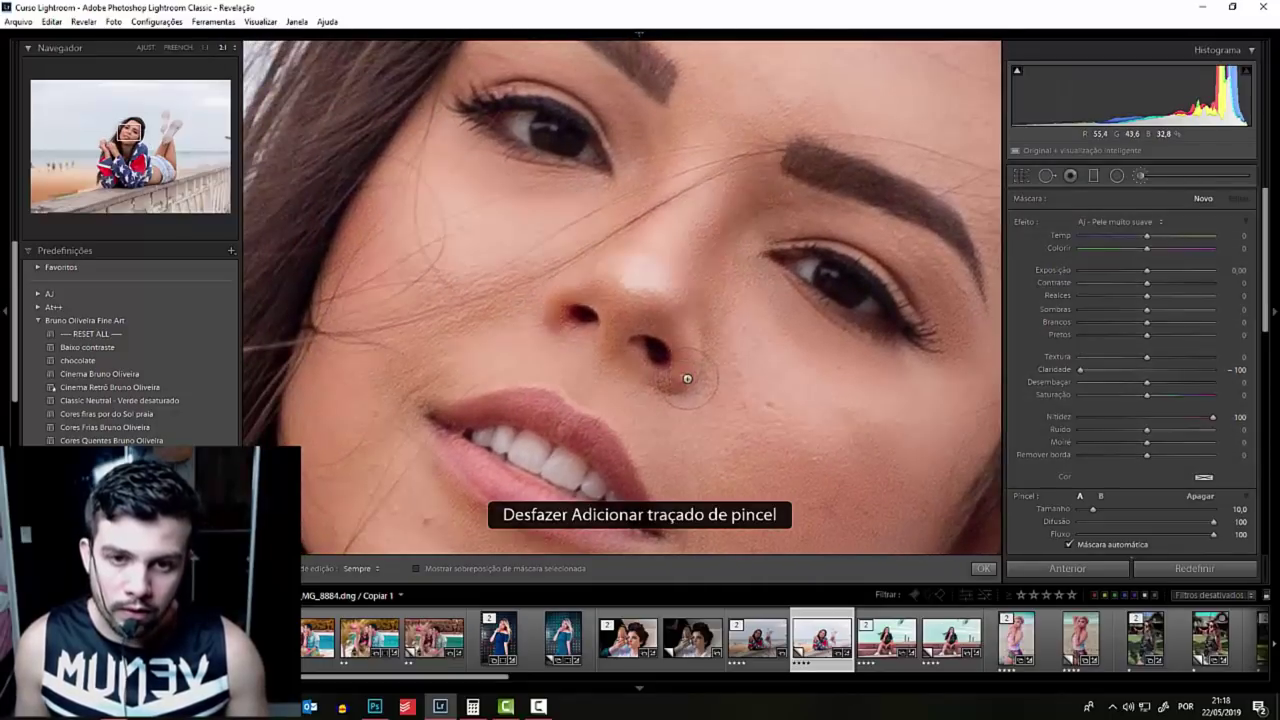
key("h")
key("bracketright")
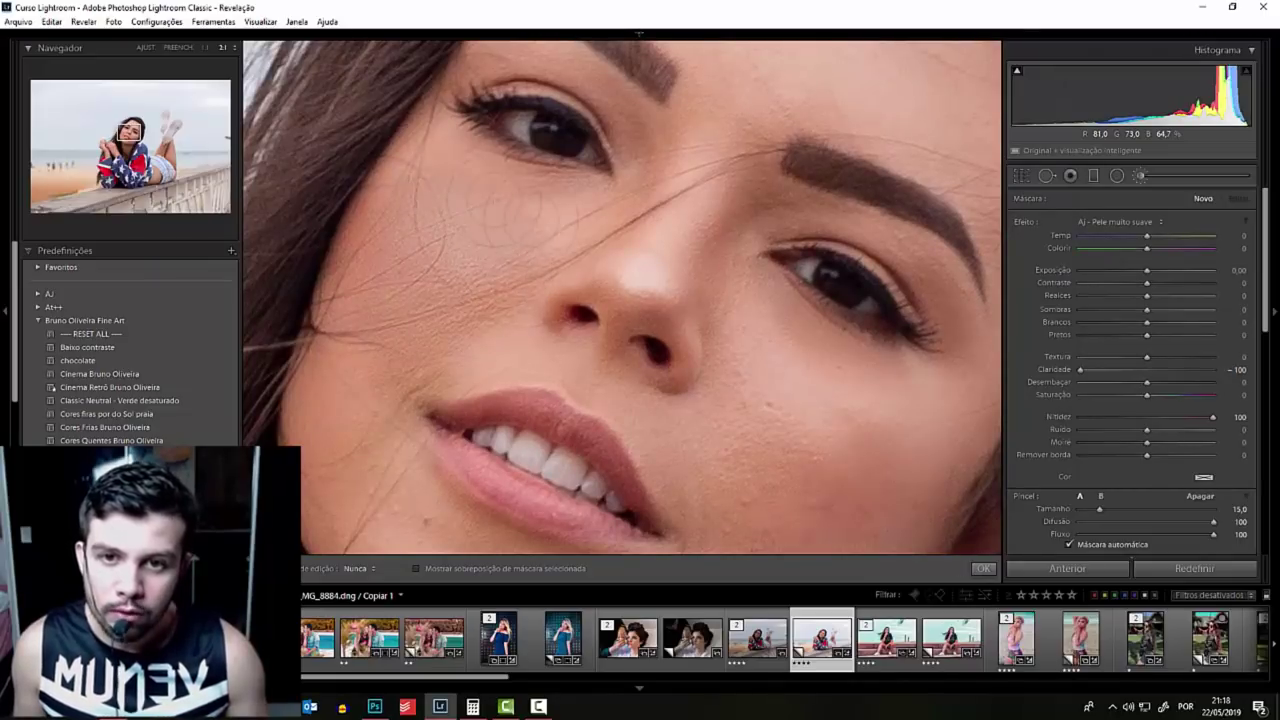
left_click_drag(545, 360, 460, 290)
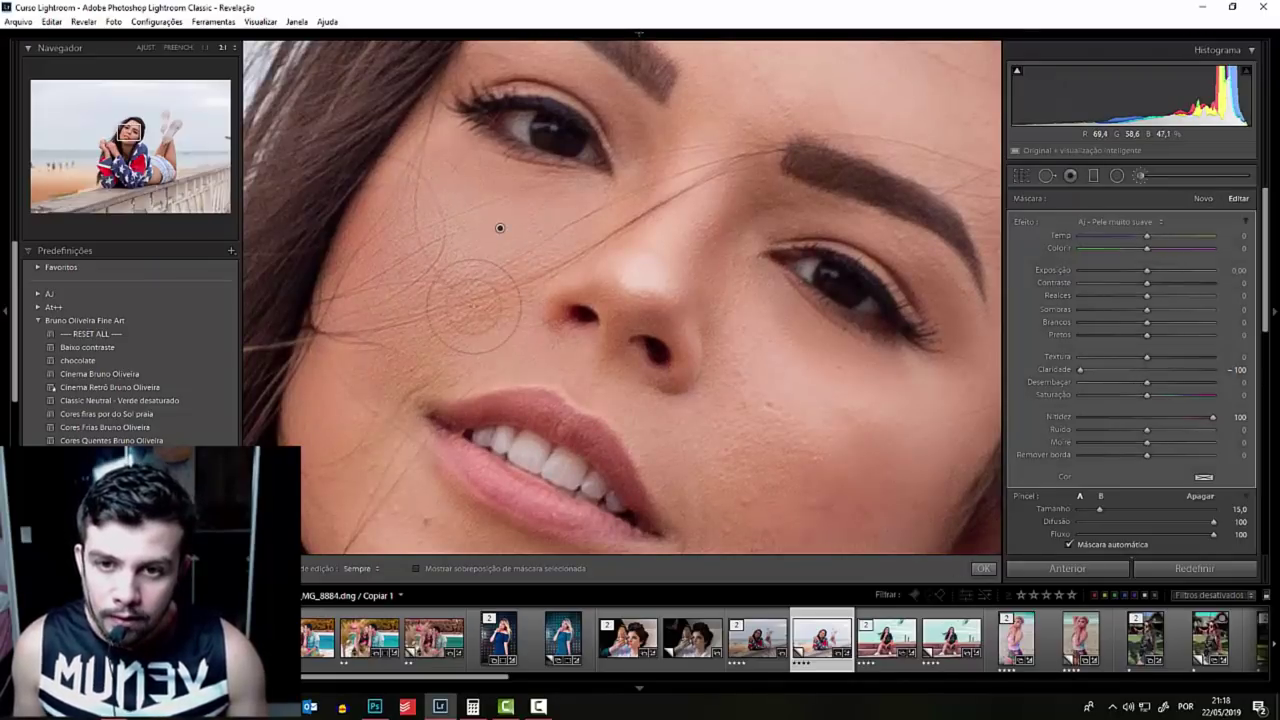
key("ctrl+z")
- Select the existing skin-smoothing adjustment pin and fit the whole photo in view
key("h")
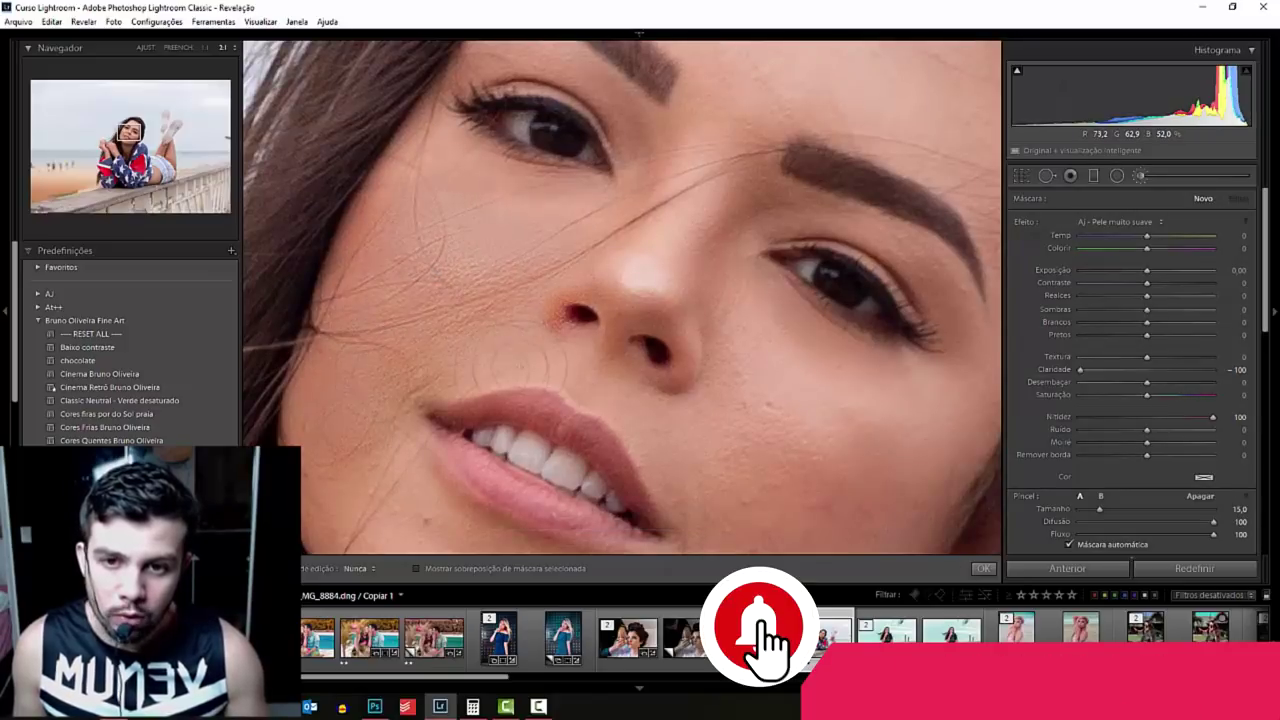
key("h")
left_click(435, 272)
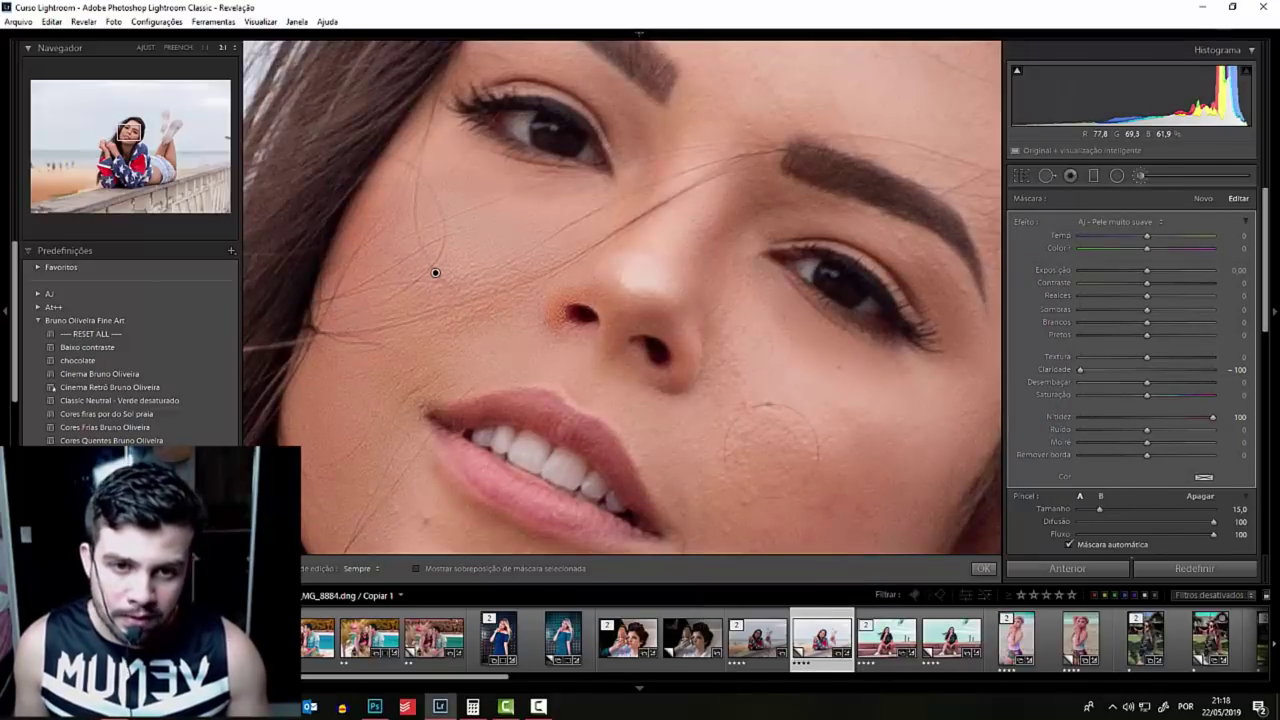
key("h")
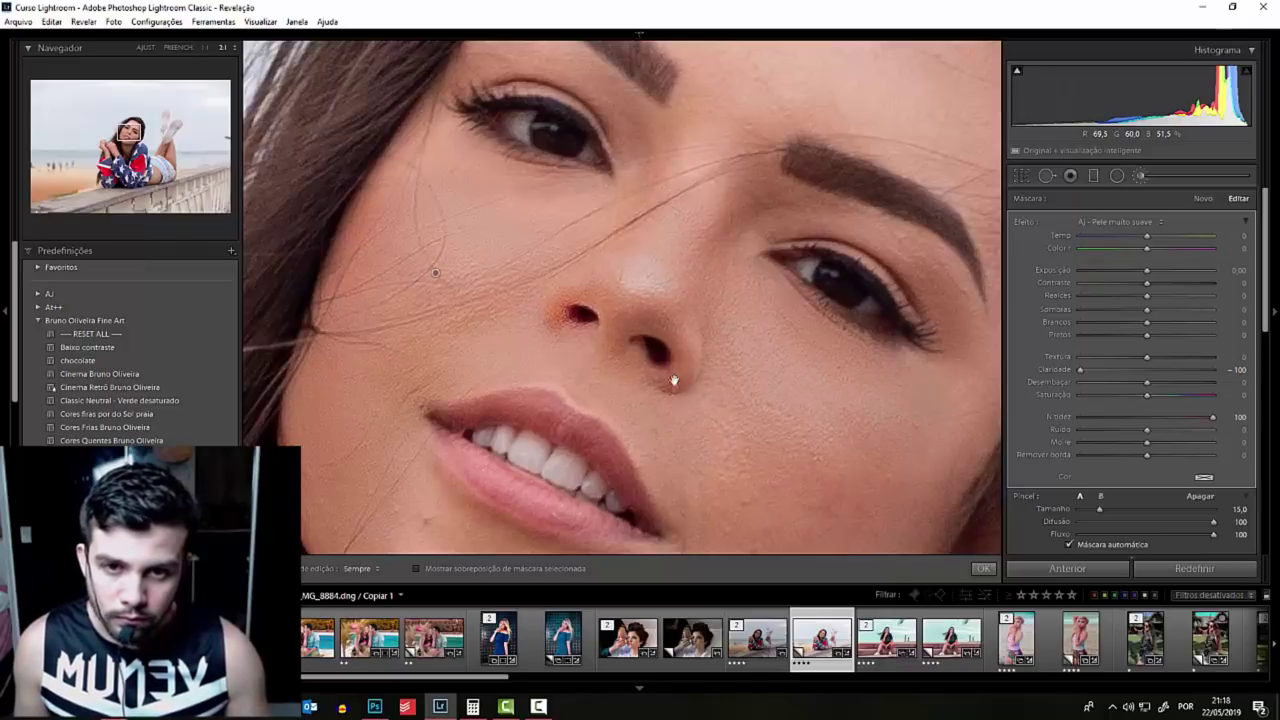
key("z")
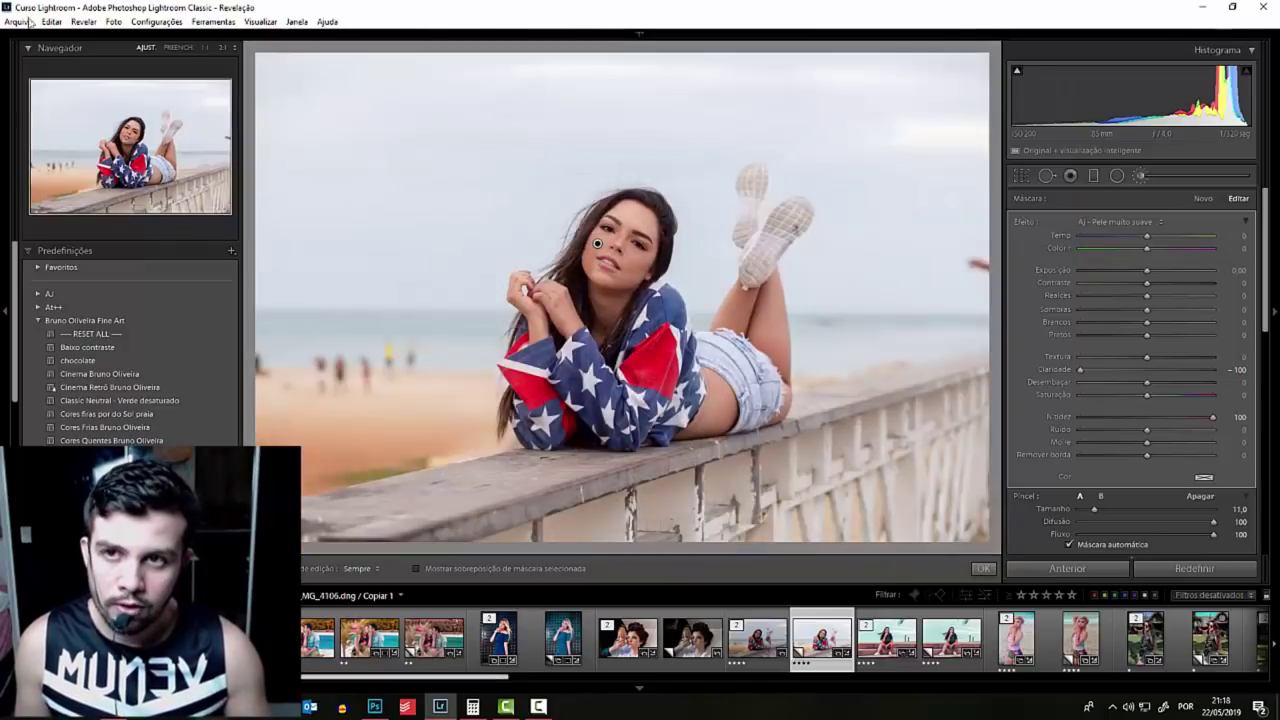
left_click(209, 44)
- Show the mask overlay and extend the mask across forehead, cheeks and whole face
scroll(695, 162, "up", 2)
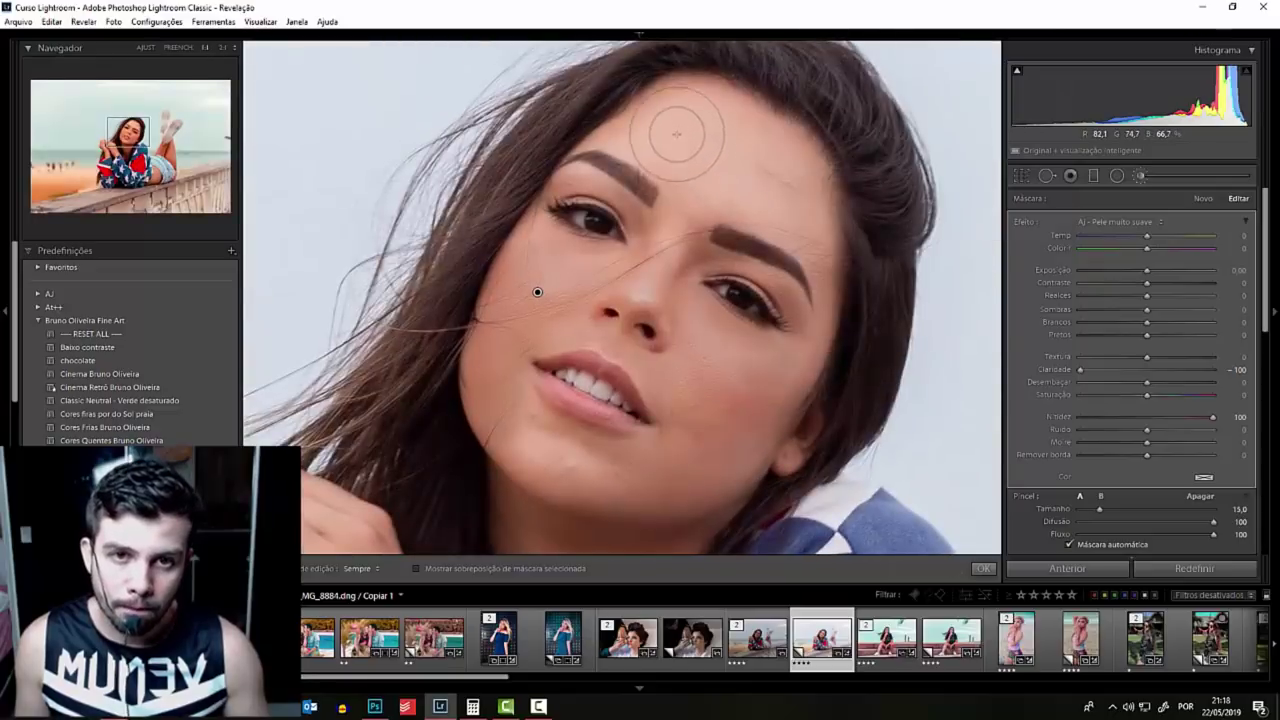
key("o")
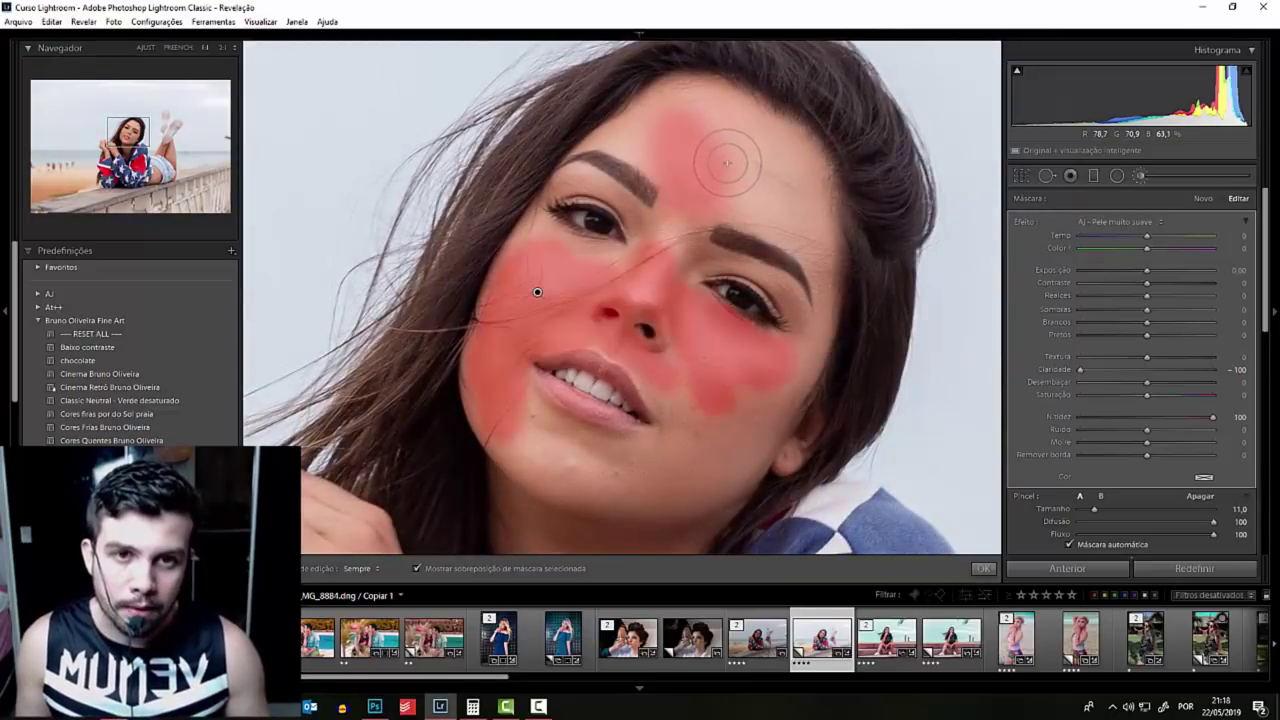
key("h")
left_click_drag(718, 153, 650, 100)
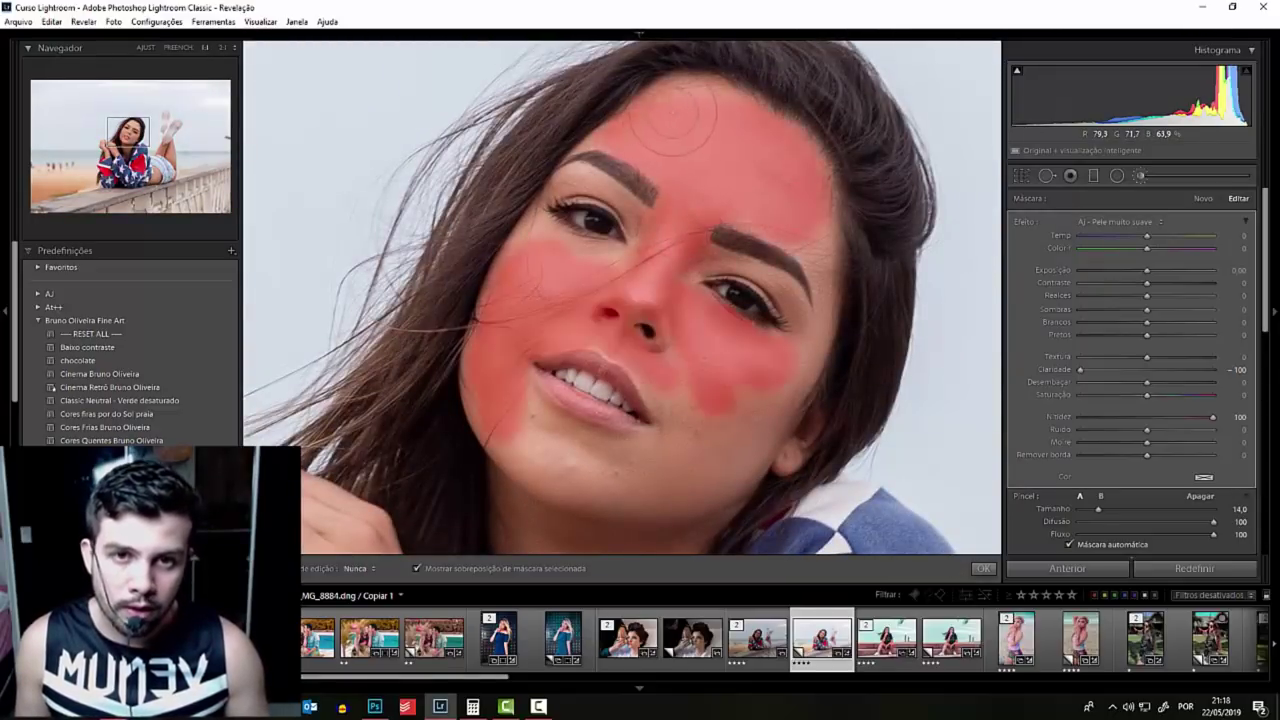
mouse_move(510, 300)
left_mouse_down()
mouse_move(760, 385)
mouse_move(800, 343)
left_mouse_up()
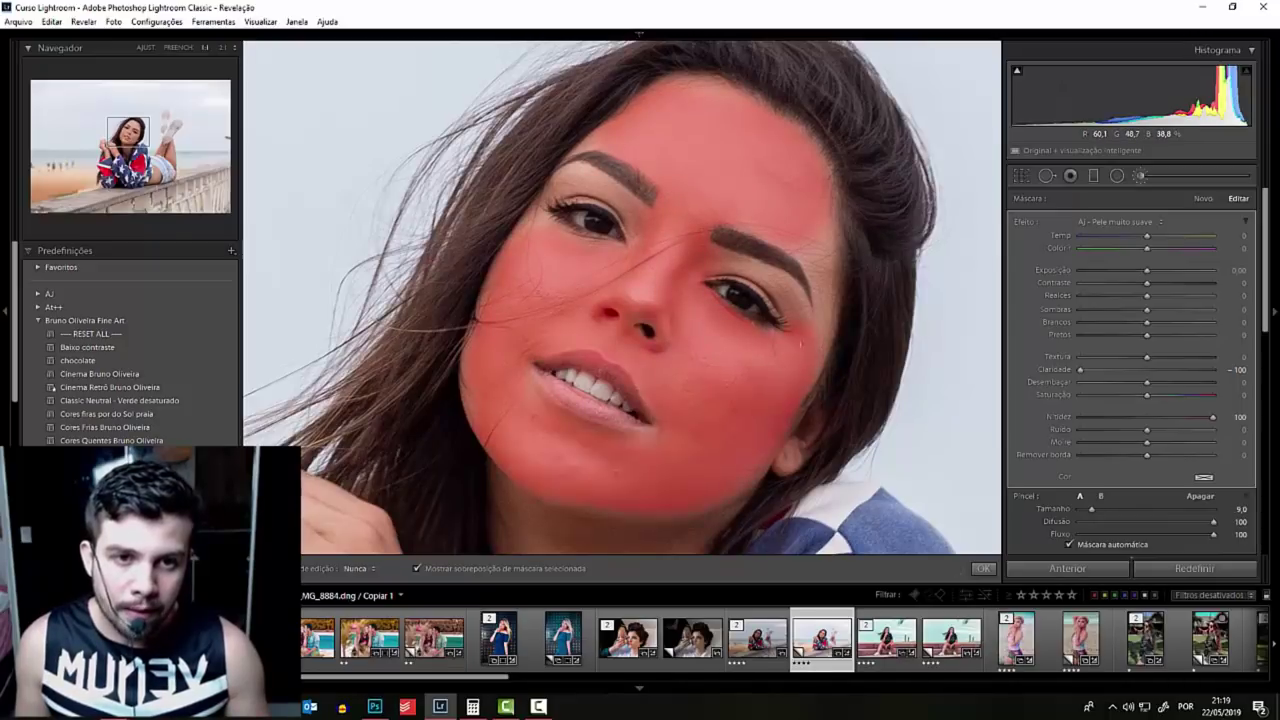
- Show the mask's edit pin and hide the red mask overlay
key("h")
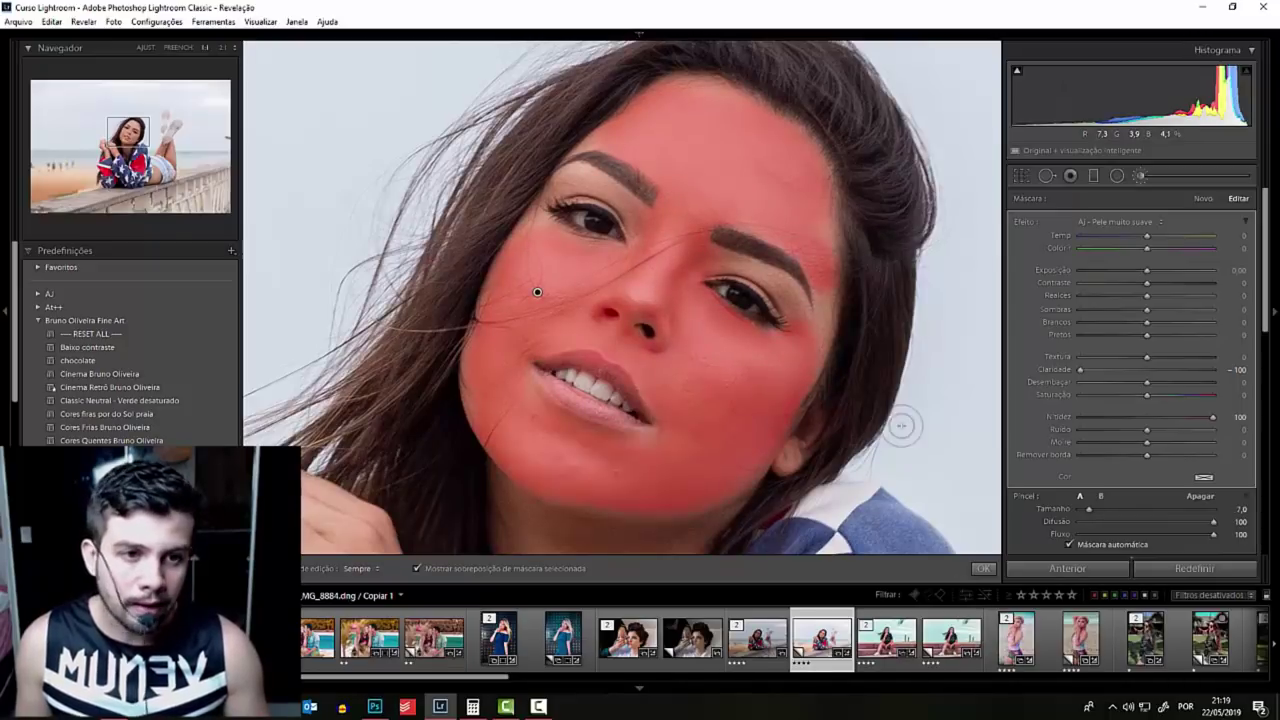
key("o")
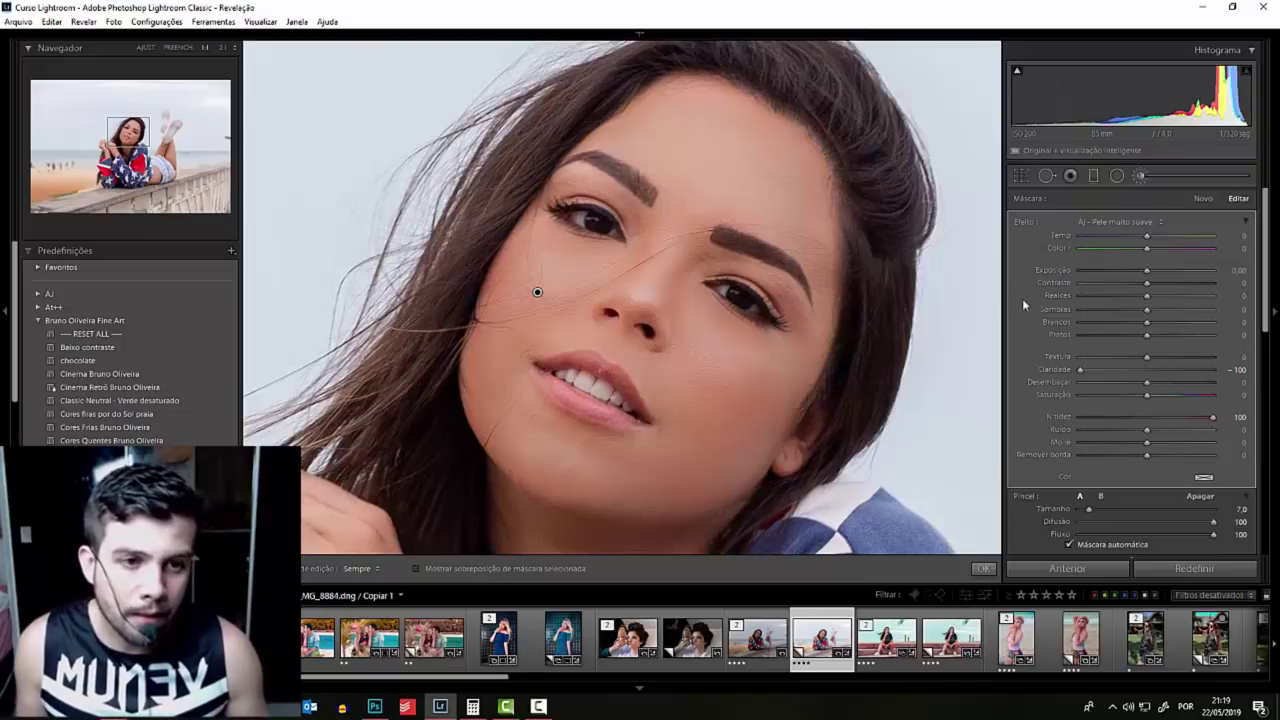
scroll(1015, 530, "down", 2)
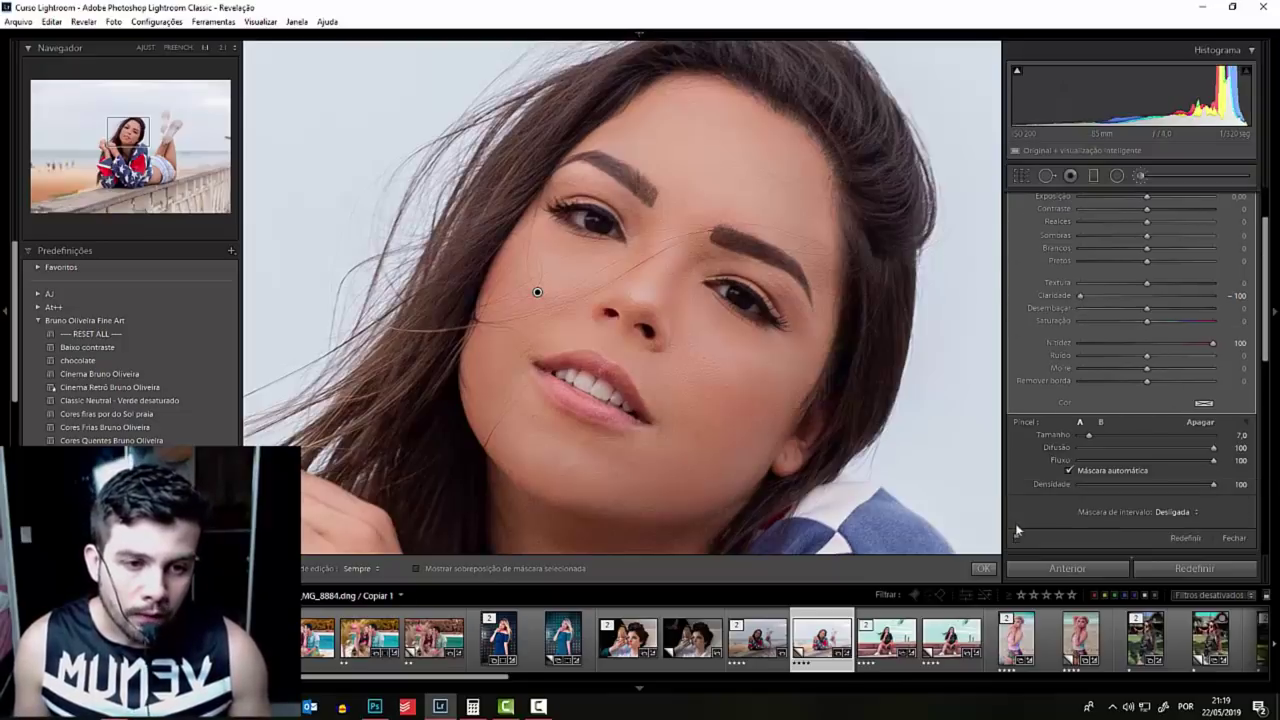
- Reset Claridade to 0 and set Textura to -100 on the face mask, comparing before/after
left_click(1017, 538)
left_click(1017, 538)
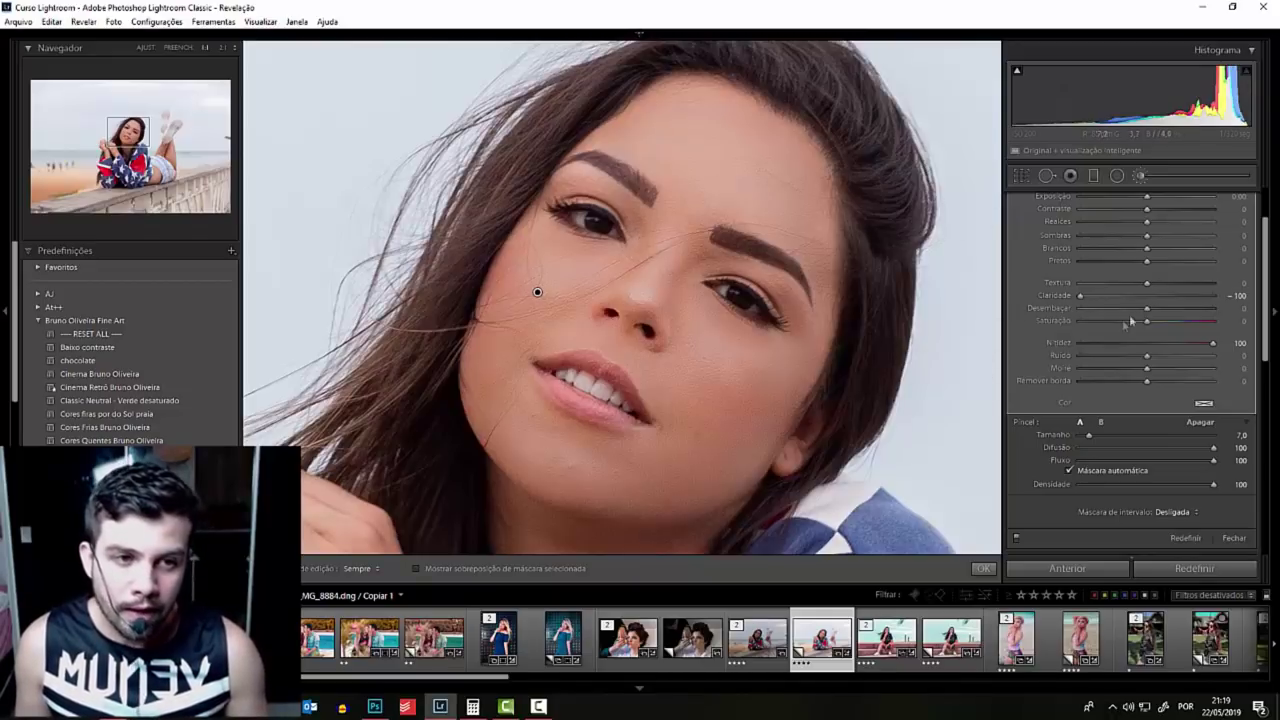
double_click(1080, 296)
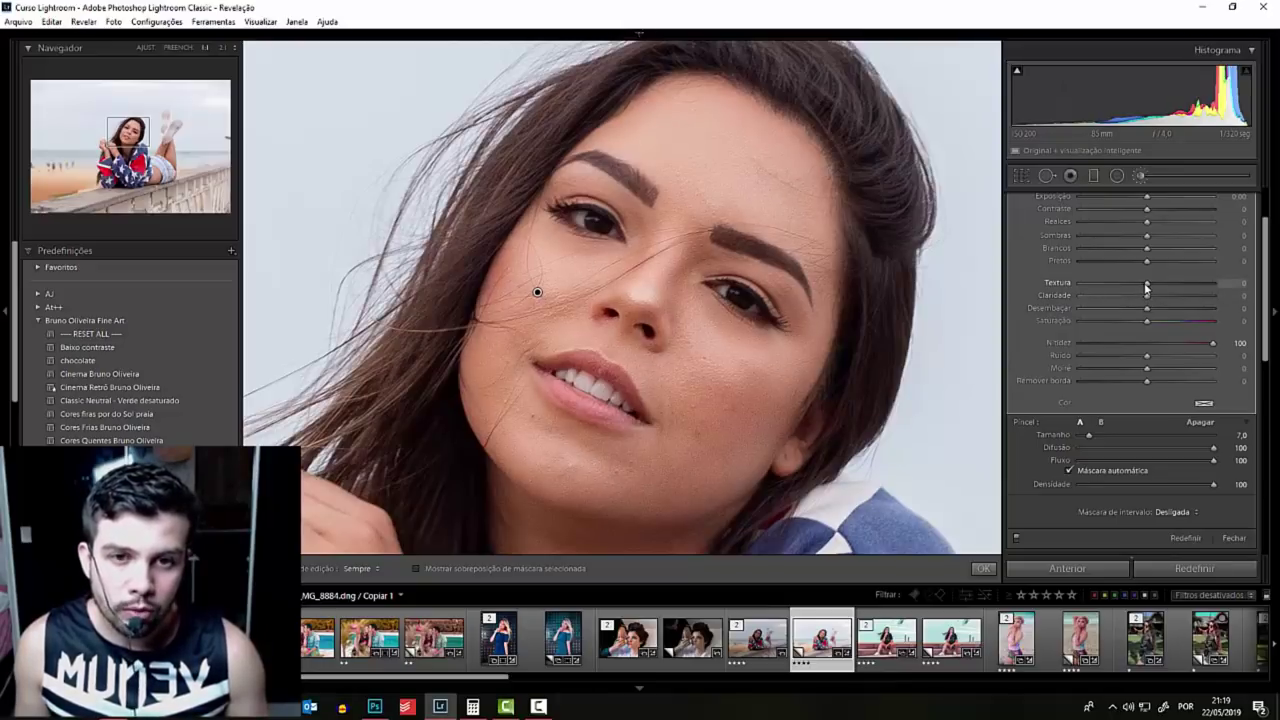
left_click_drag(1146, 287, 965, 293)
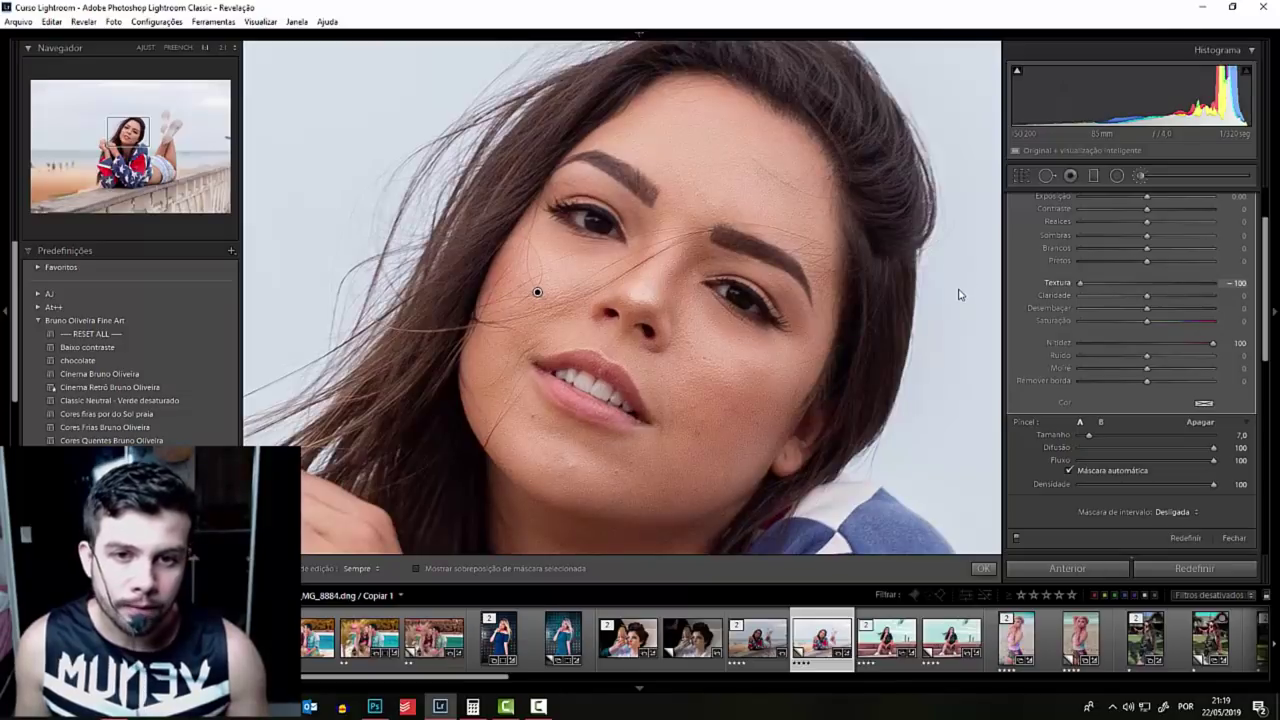
left_click(1016, 539)
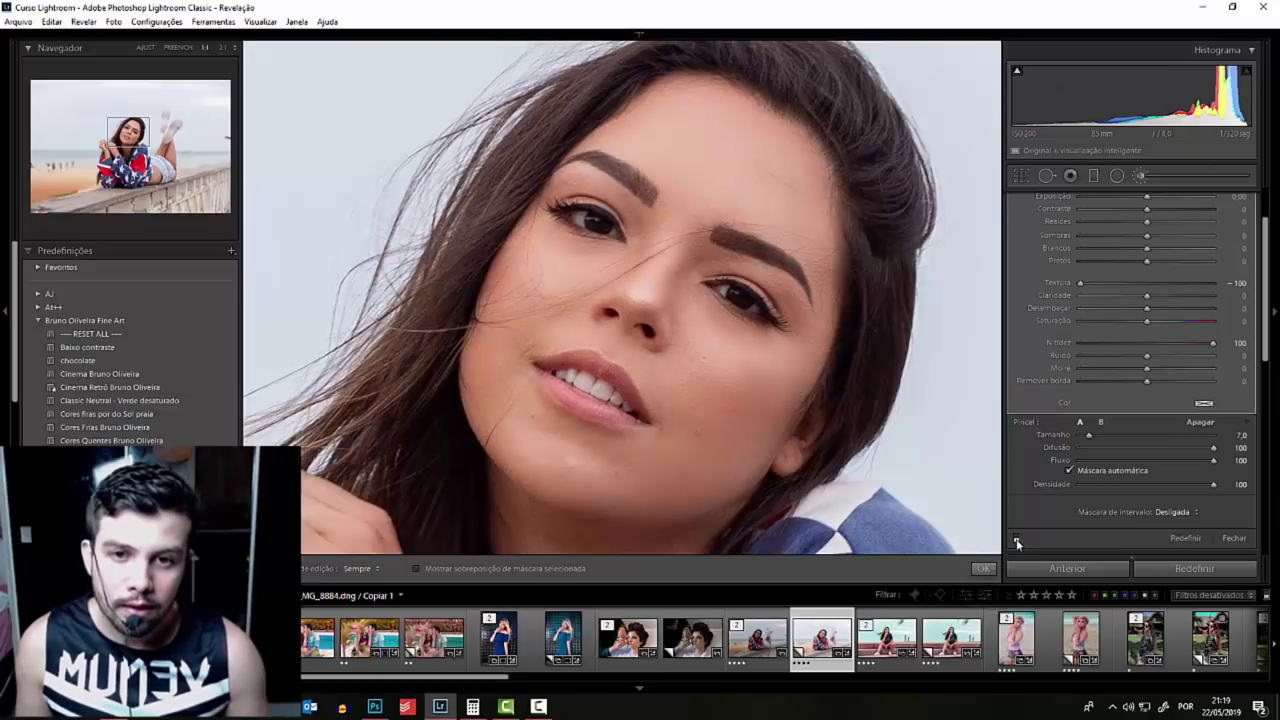
- Compare the skin at 2:1, then reset Textura to 0 and set Claridade to -100
key("z")
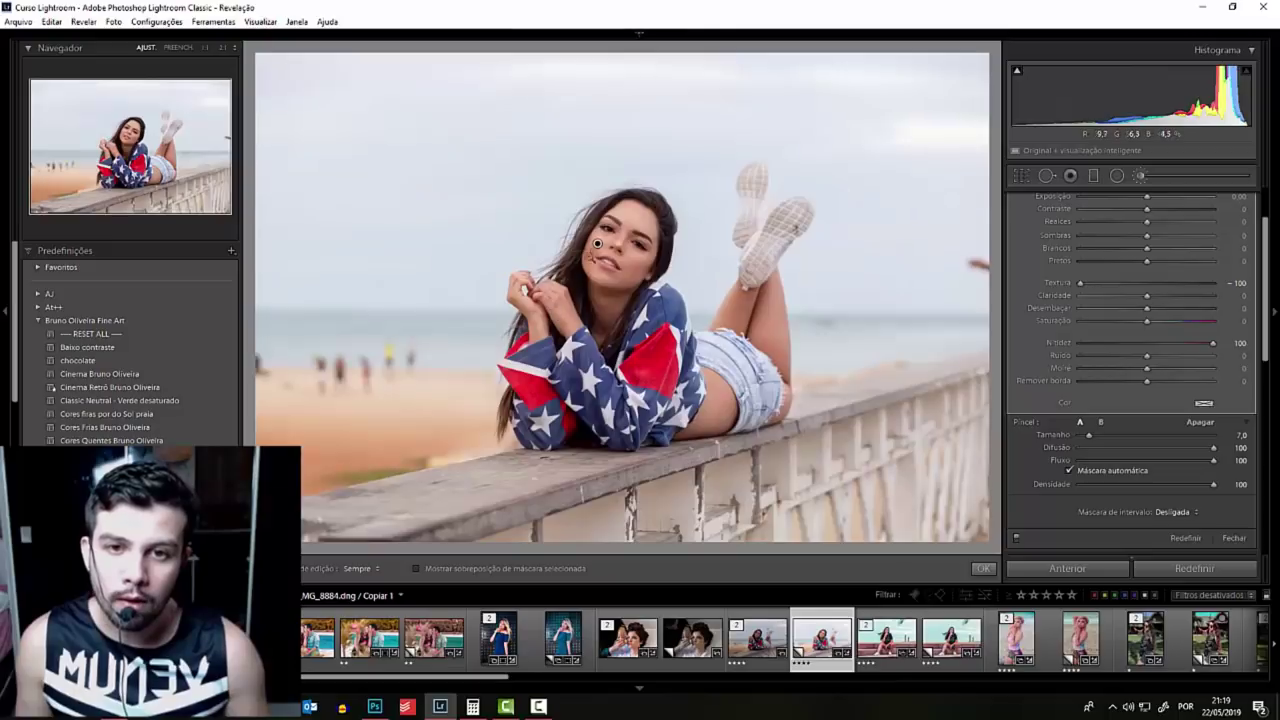
key("z")
left_click(221, 47)
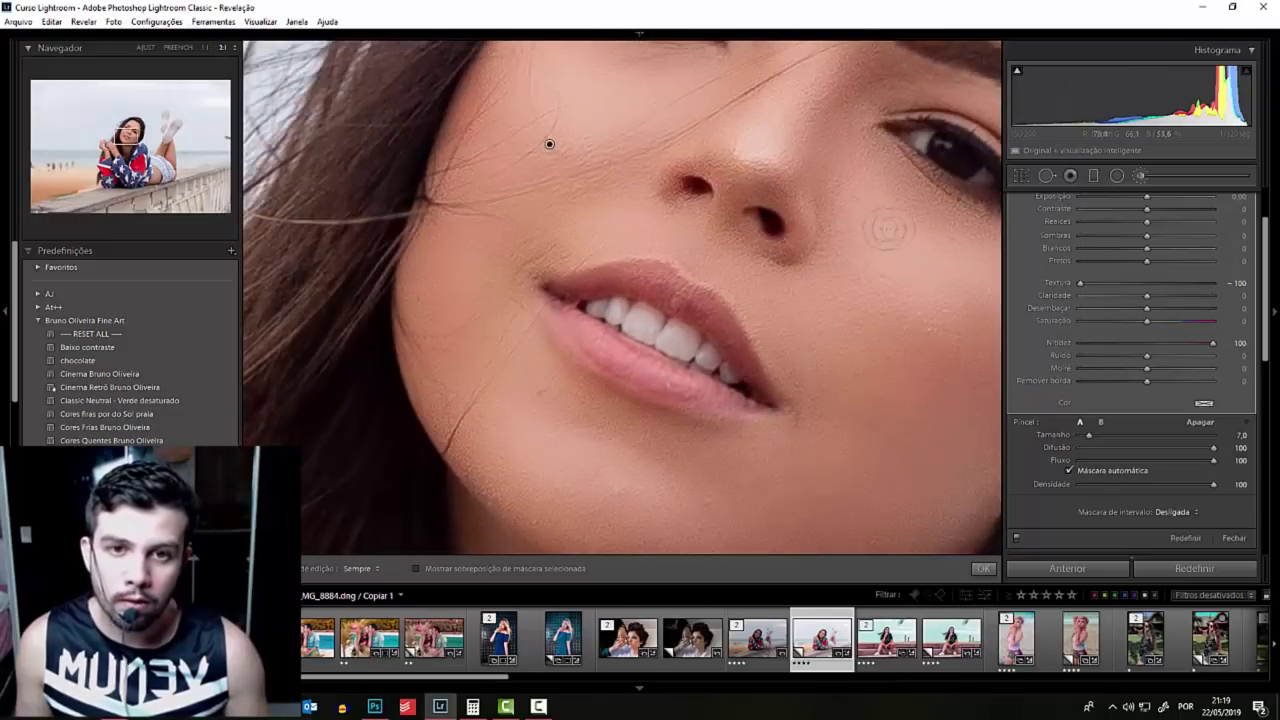
left_click_drag(688, 432, 691, 394)
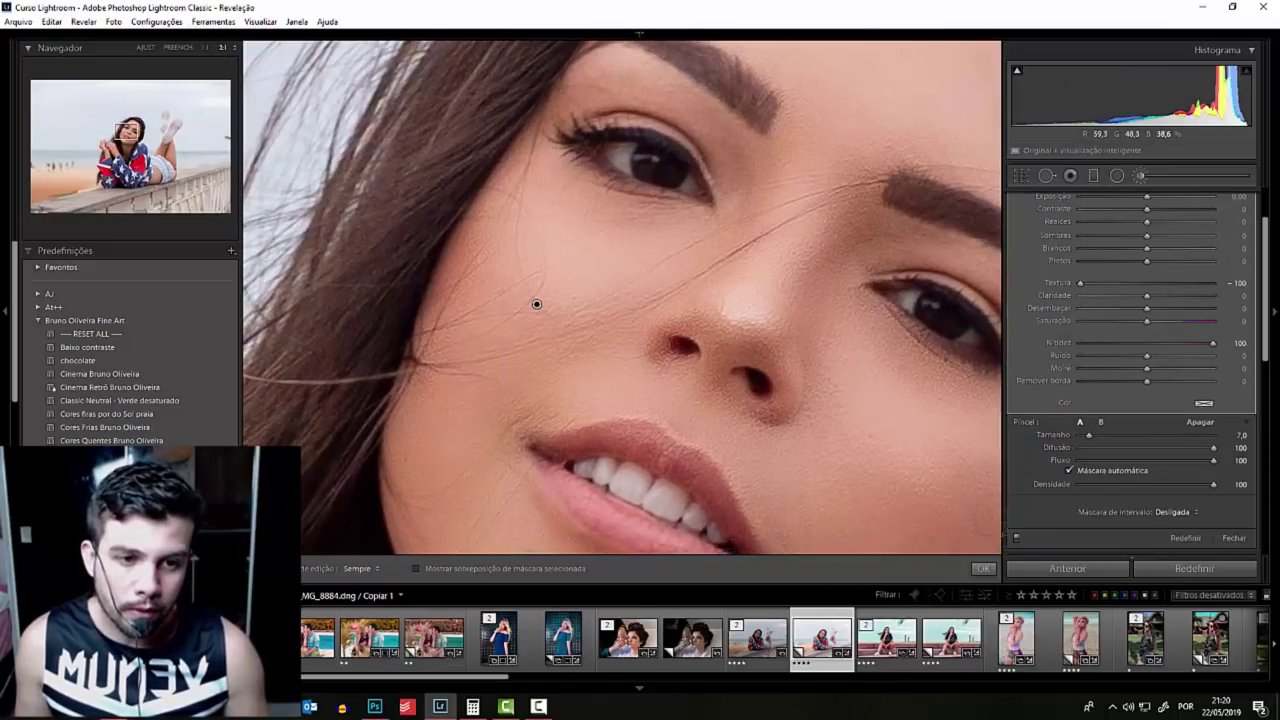
left_click(1018, 540)
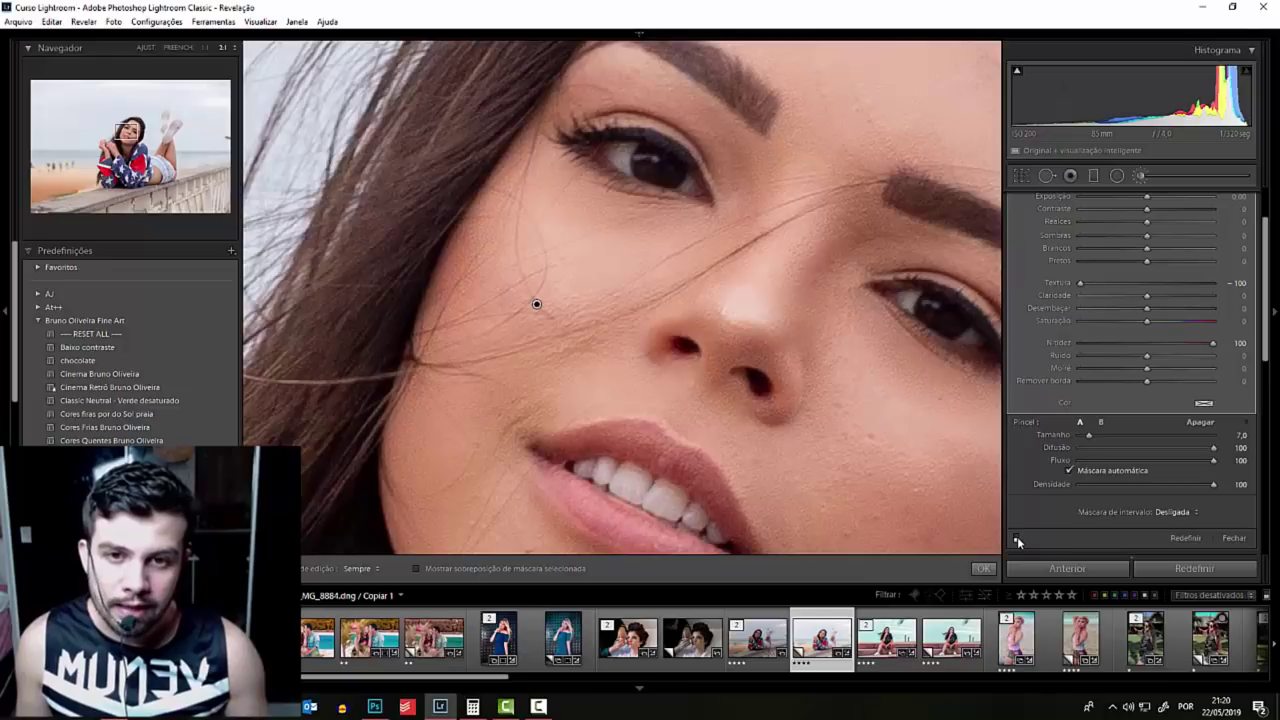
double_click(1057, 282)
left_click_drag(1054, 295, 1008, 310)
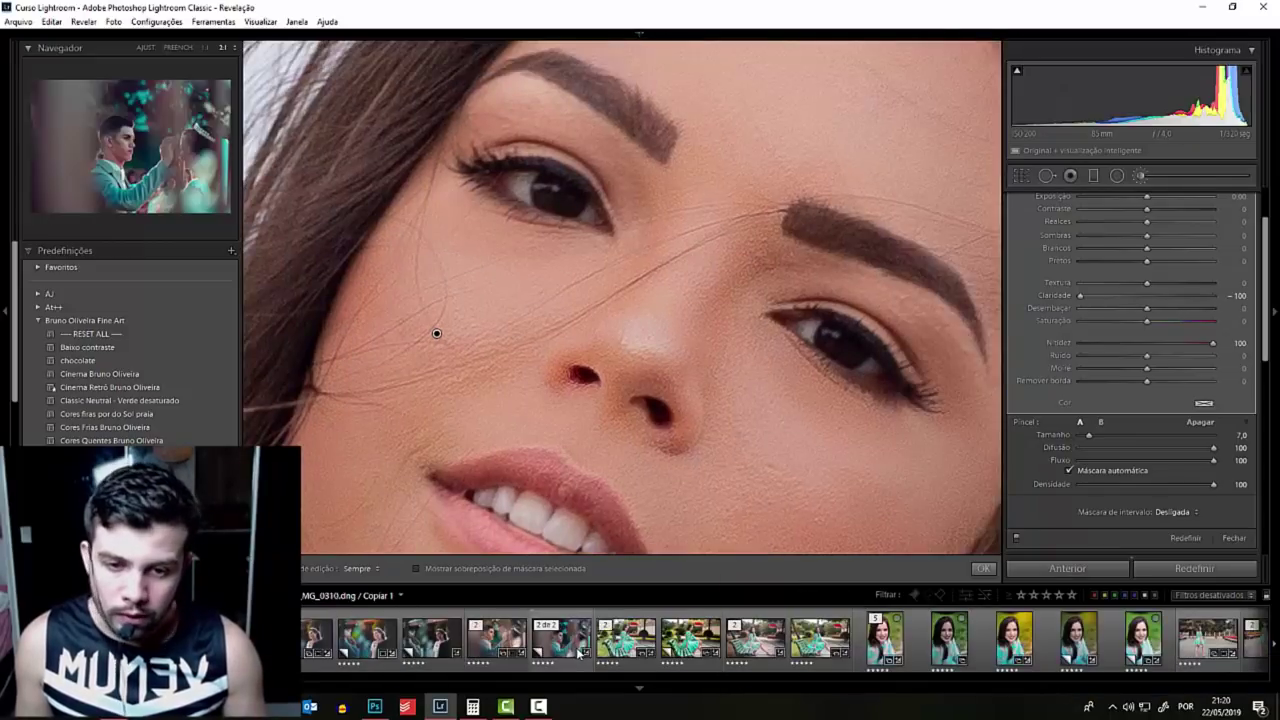
- Open portrait _MG_0700 and set the brush to Claridade 0 and Textura -100
left_click(1120, 645)
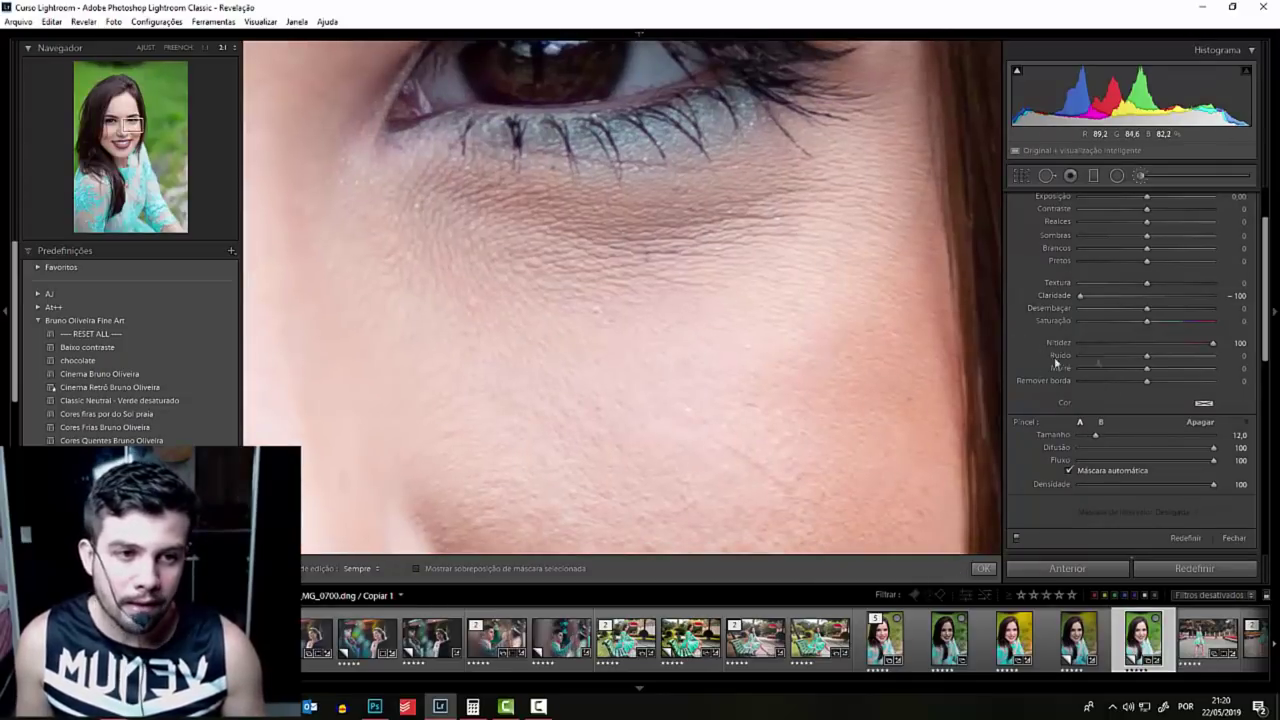
double_click(1080, 295)
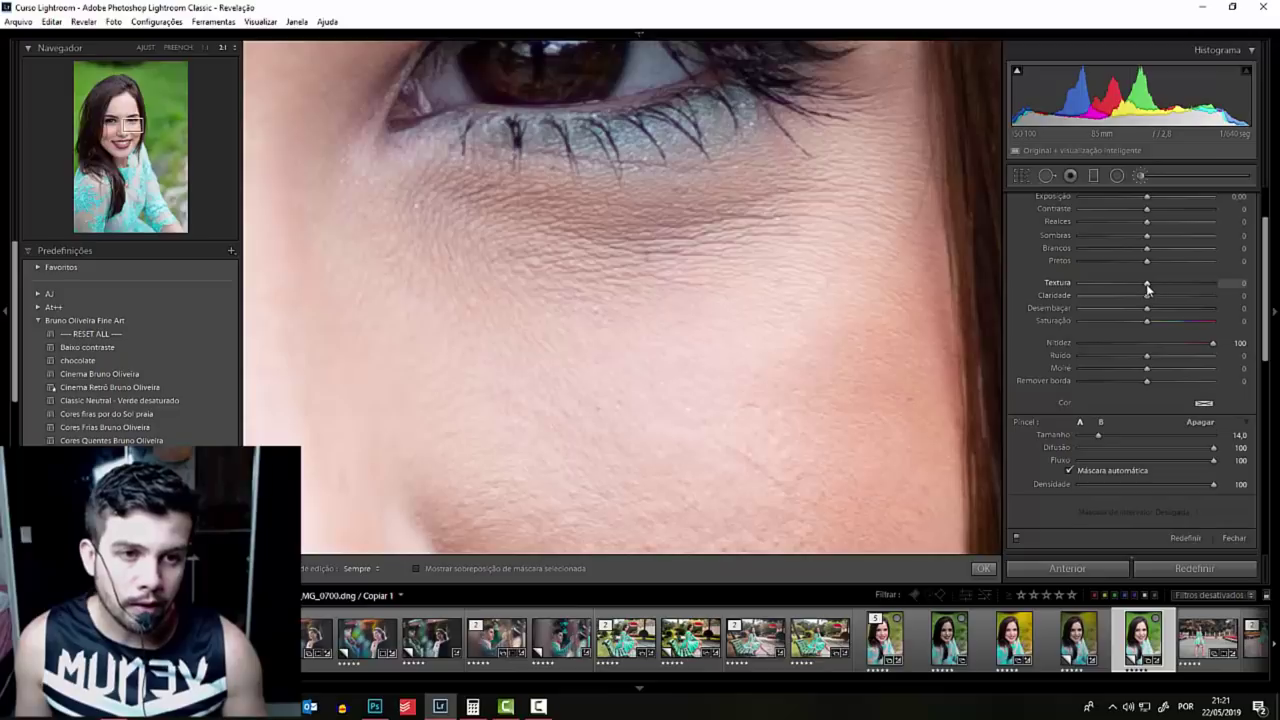
left_click_drag(1083, 291, 1076, 287)
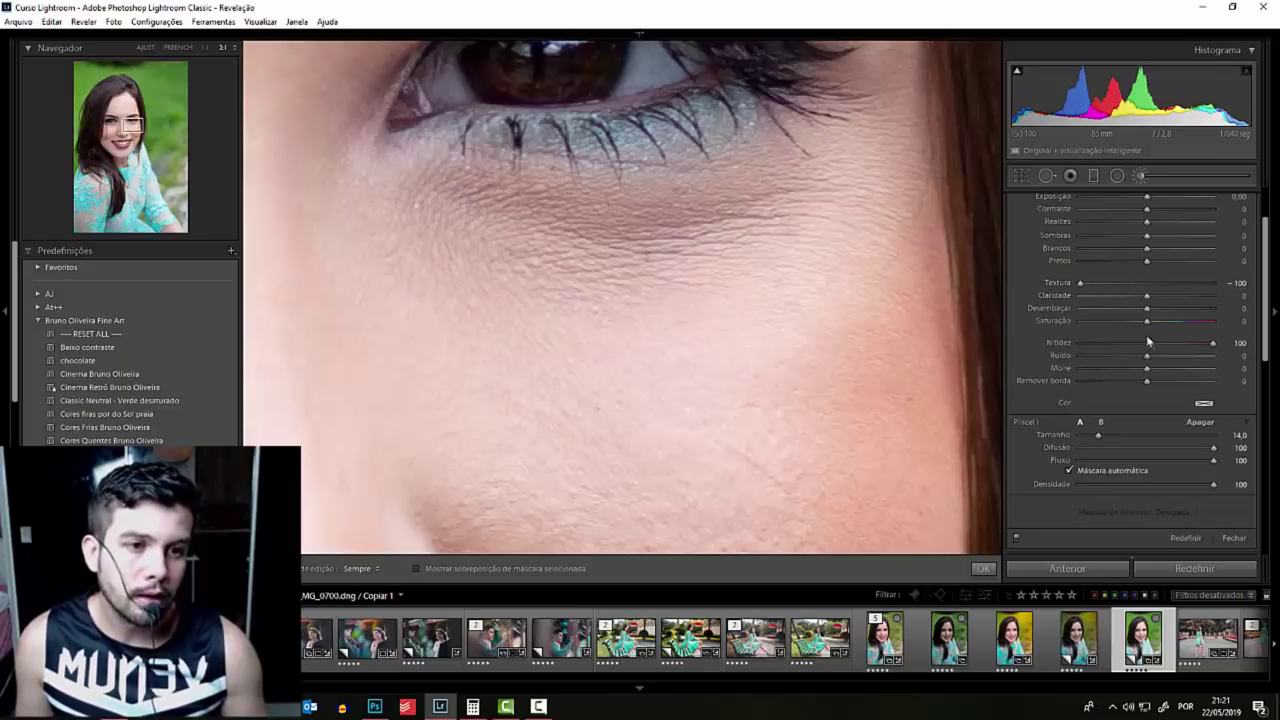
- Enlarge the brush to size 23 and zoom in on the under-eye skin
scroll(576, 344, "up", 2)
key("h")
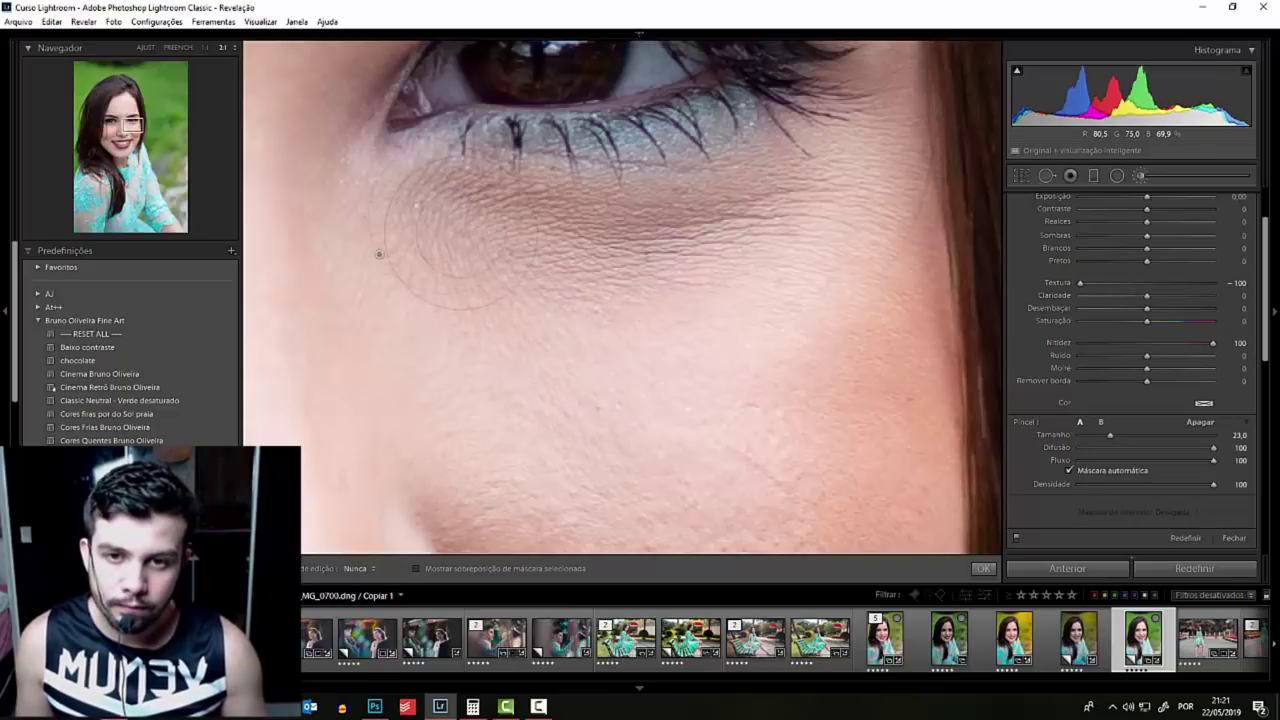
scroll(487, 305, "up", 2)
left_click_drag(675, 465, 692, 313)
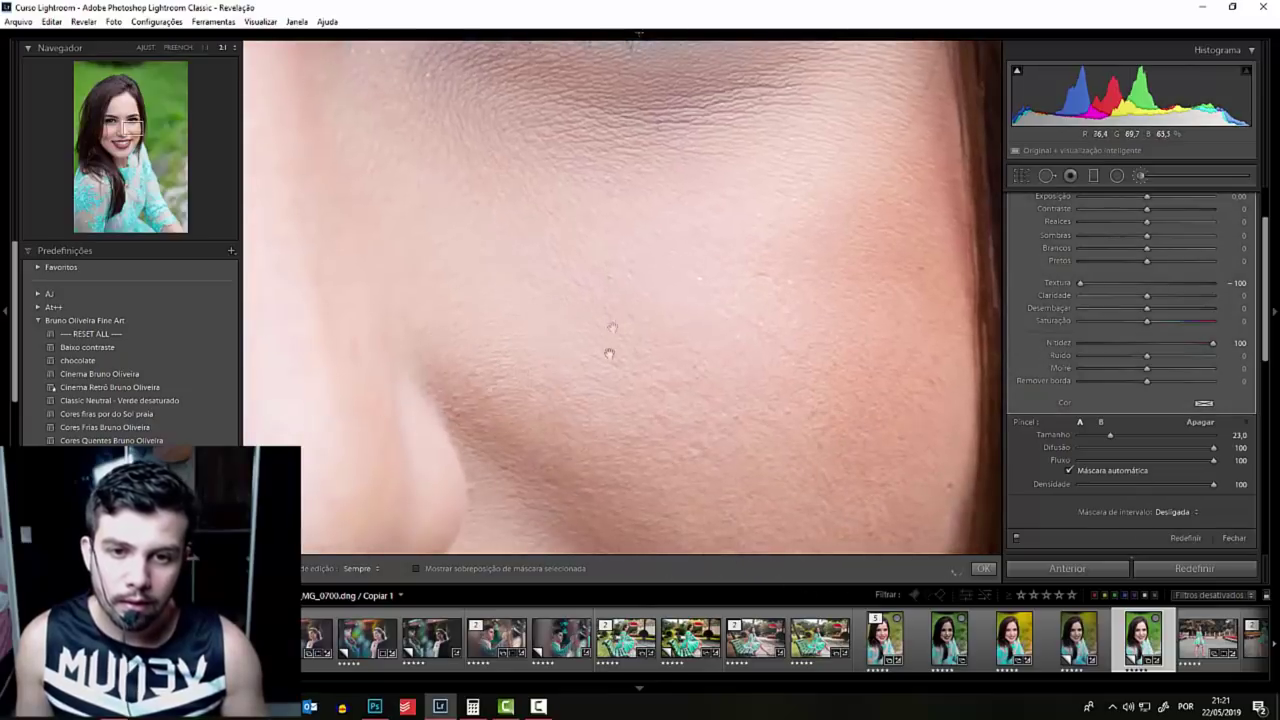
scroll(470, 290, "up", 3)
scroll(480, 300, "up", 3)
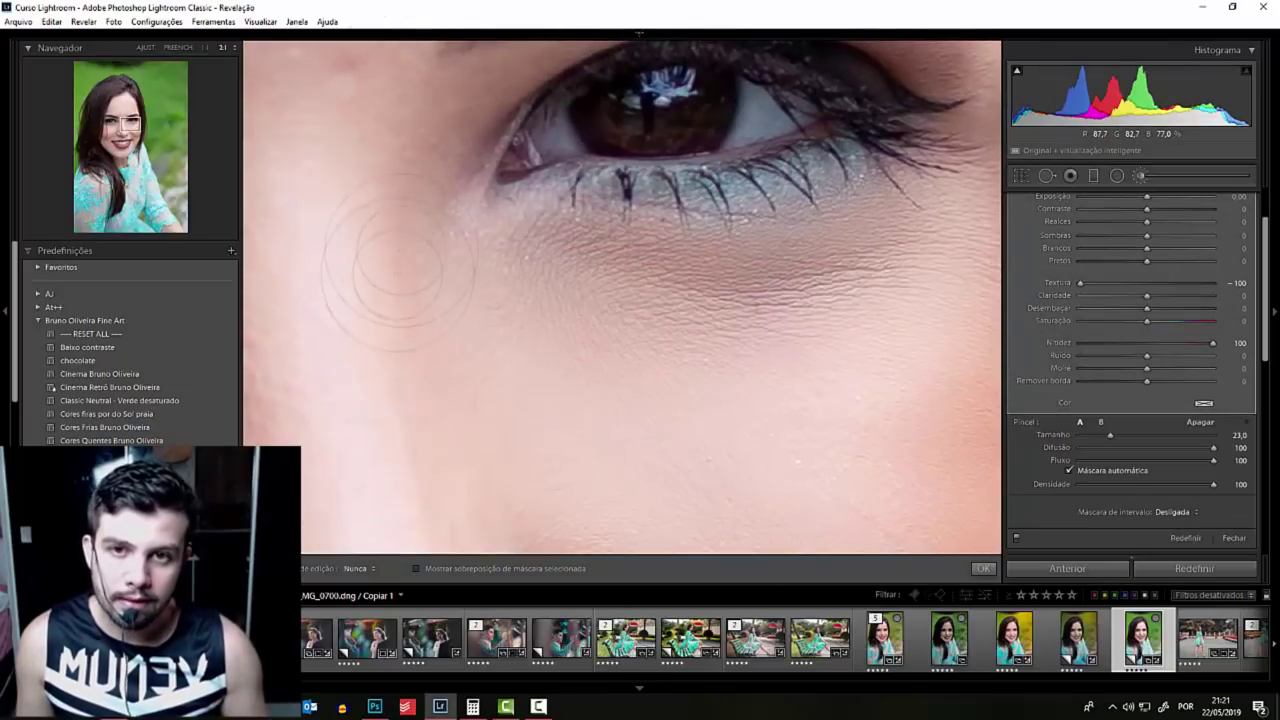
key("h")
key("z")
key("z")
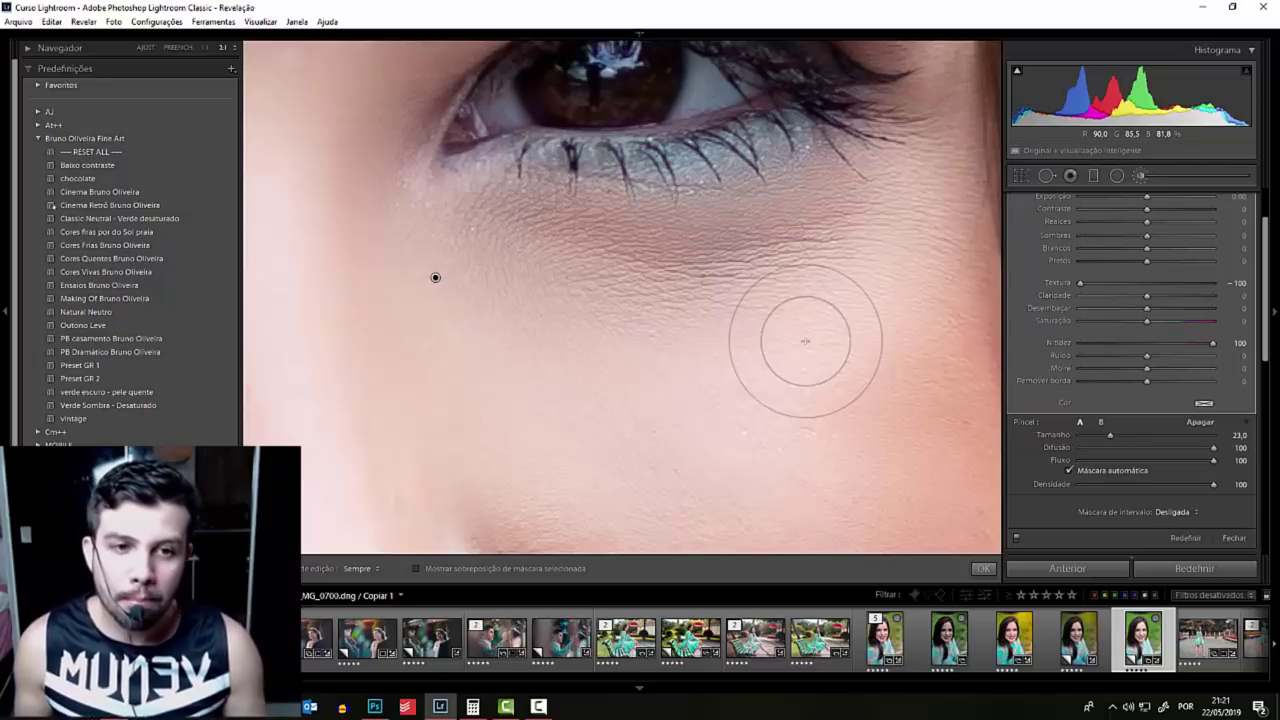
- Set brush size 5 with Texture -99 and Sharpness 99, framing the under-eye area
left_click_drag(700, 366, 725, 435)
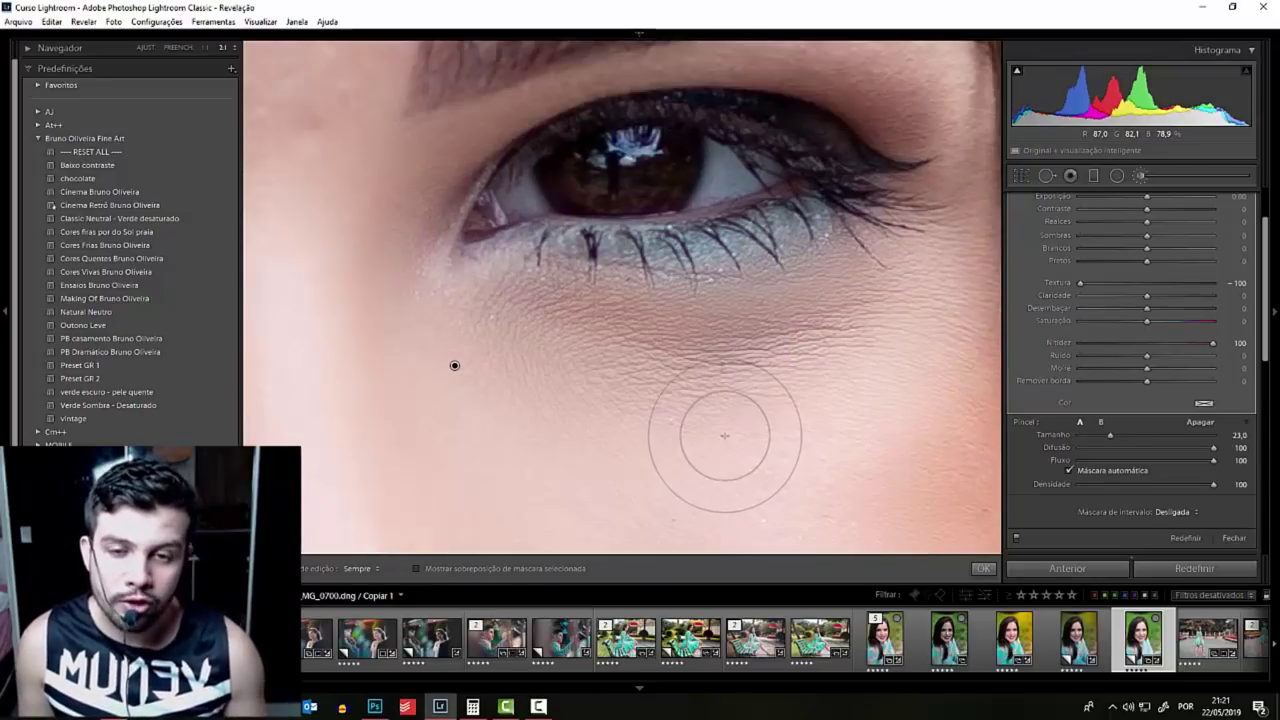
key("z")
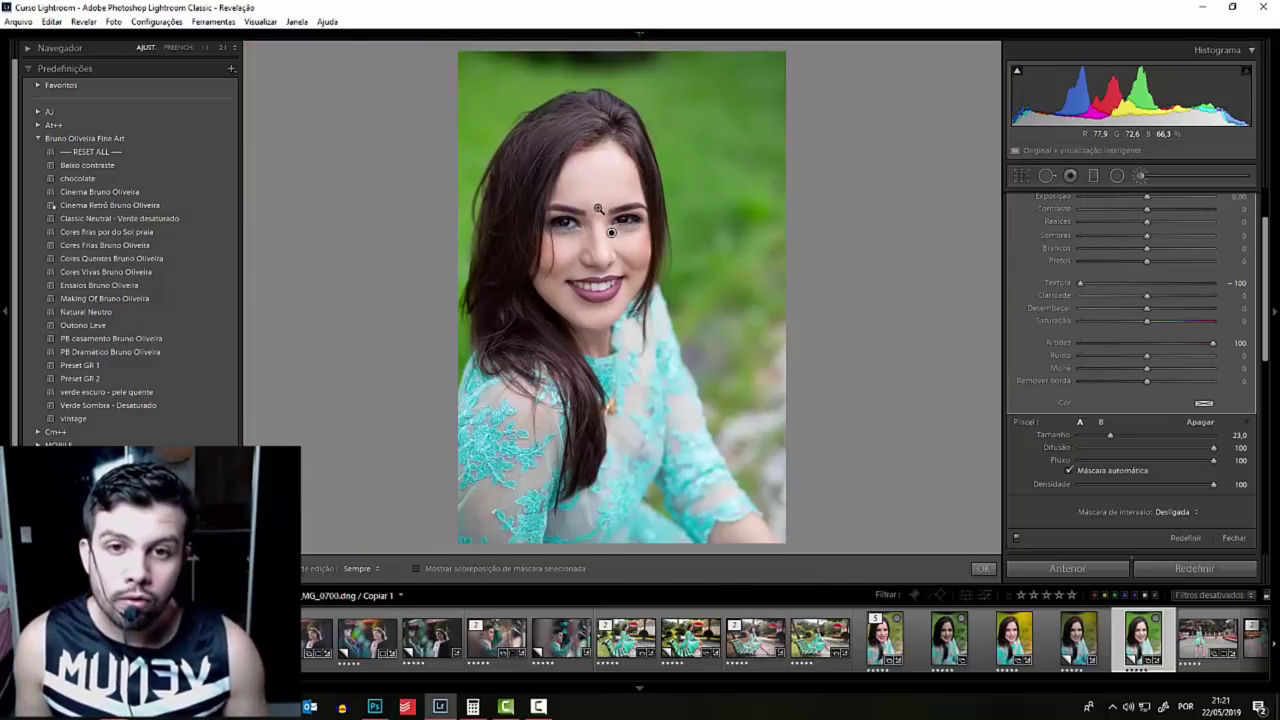
scroll(600, 204, "down", 5)
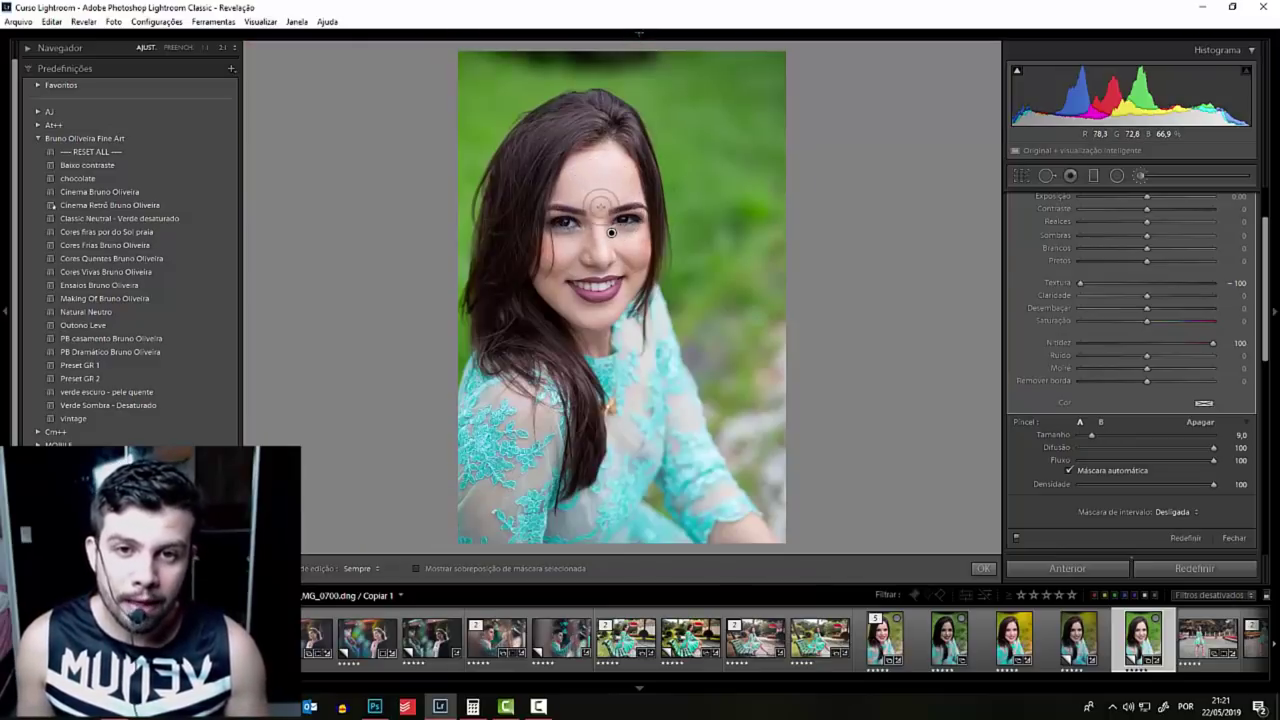
key("z")
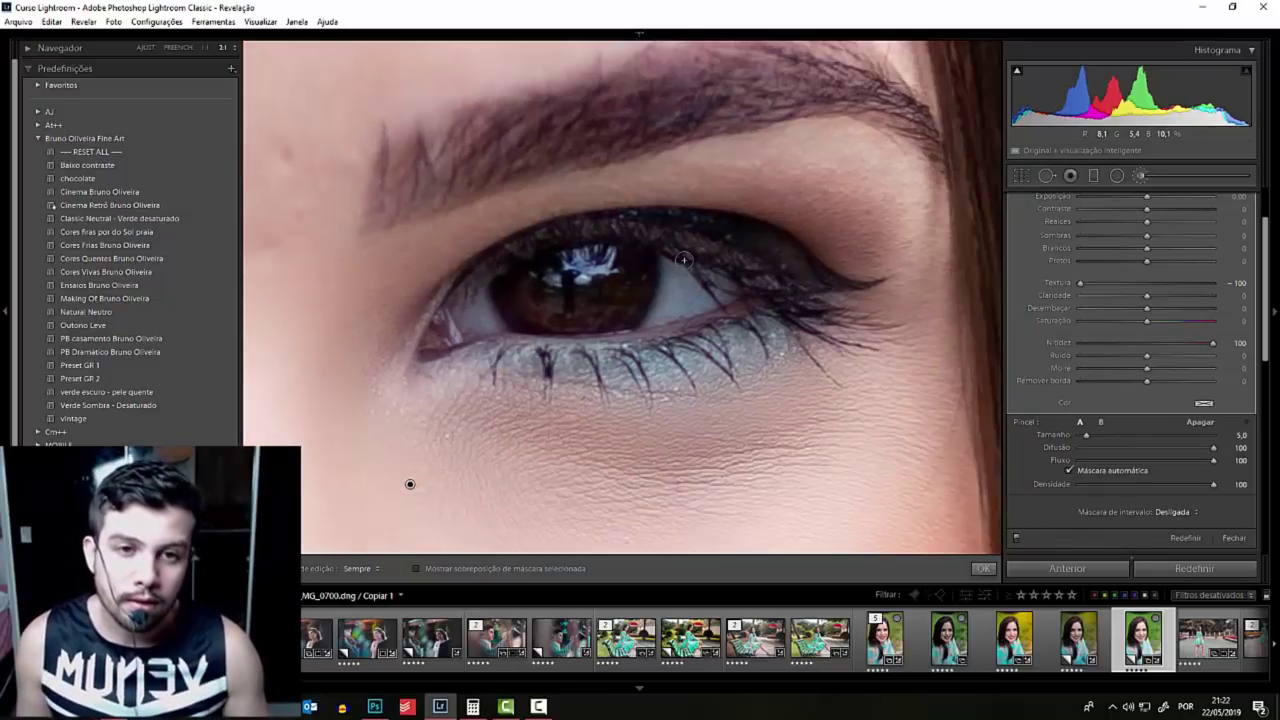
left_click_drag(551, 428, 498, 475)
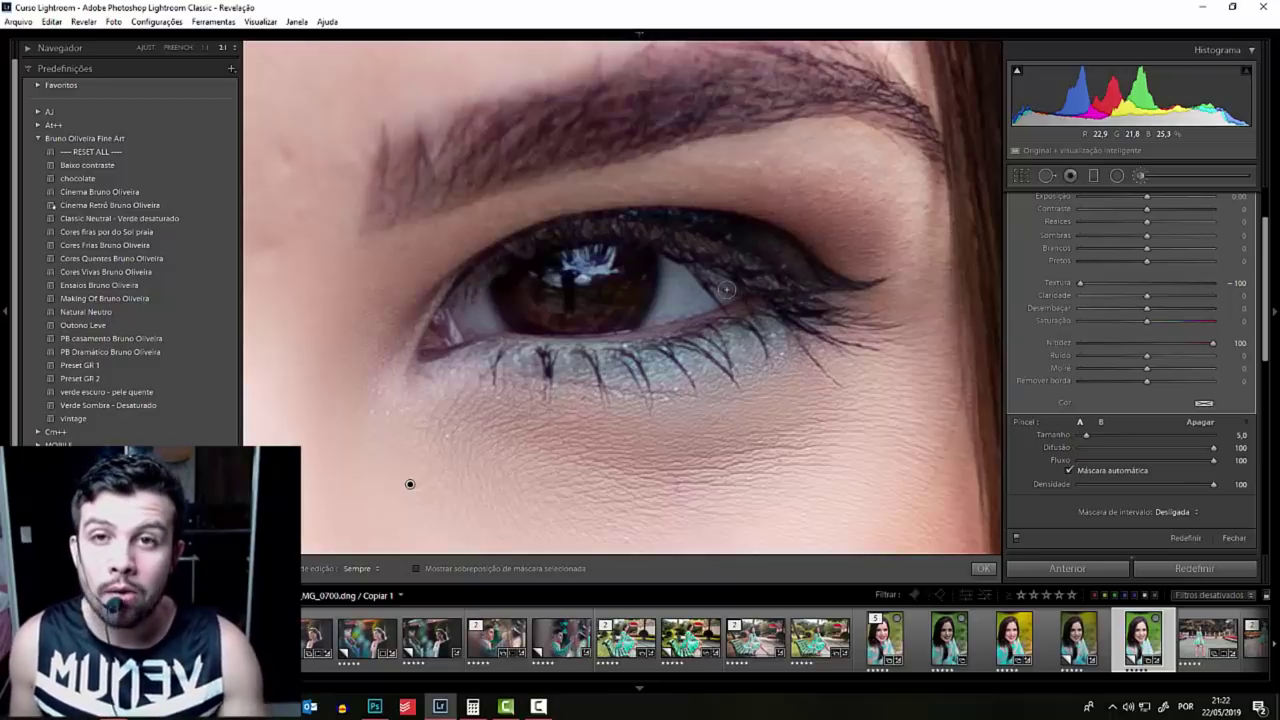
left_click_drag(726, 290, 701, 343)
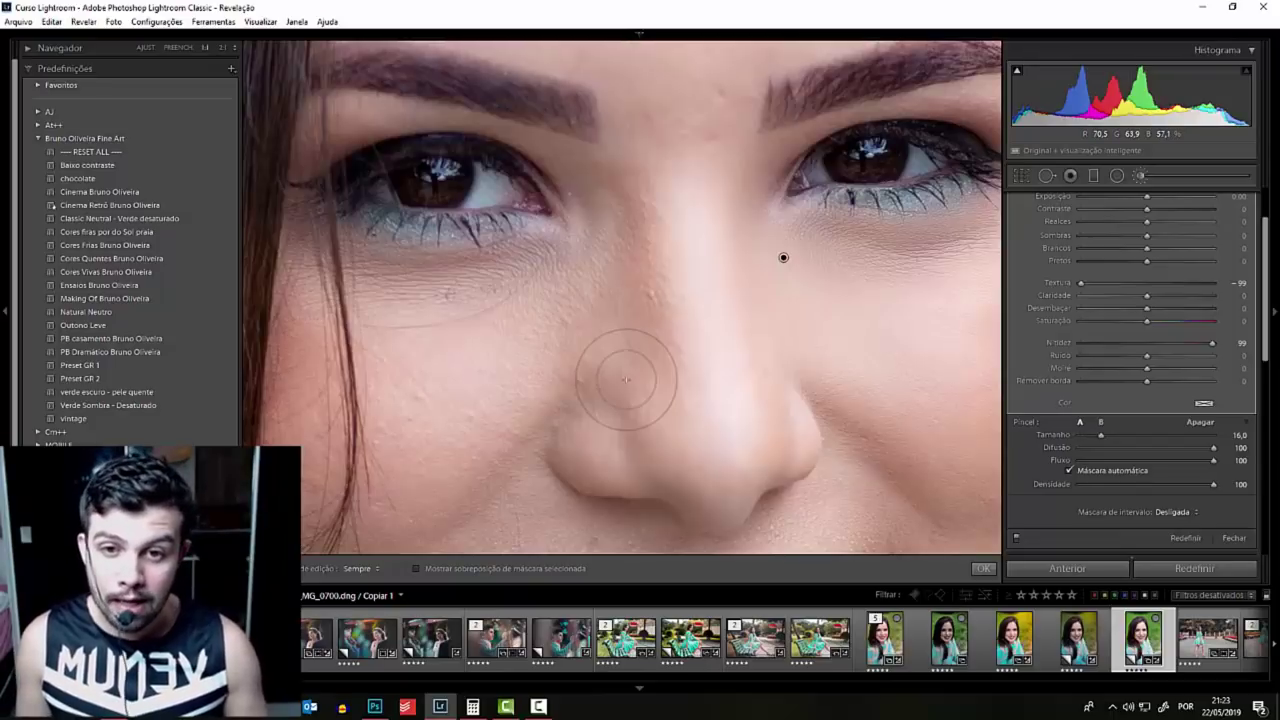
- Paint smoothing under the eyes and down the nose, then show the red mask overlay
mouse_move(626, 245)
left_mouse_down()
mouse_move(486, 337)
mouse_move(471, 314)
mouse_move(486, 286)
mouse_move(490, 468)
left_mouse_up()
key("h")
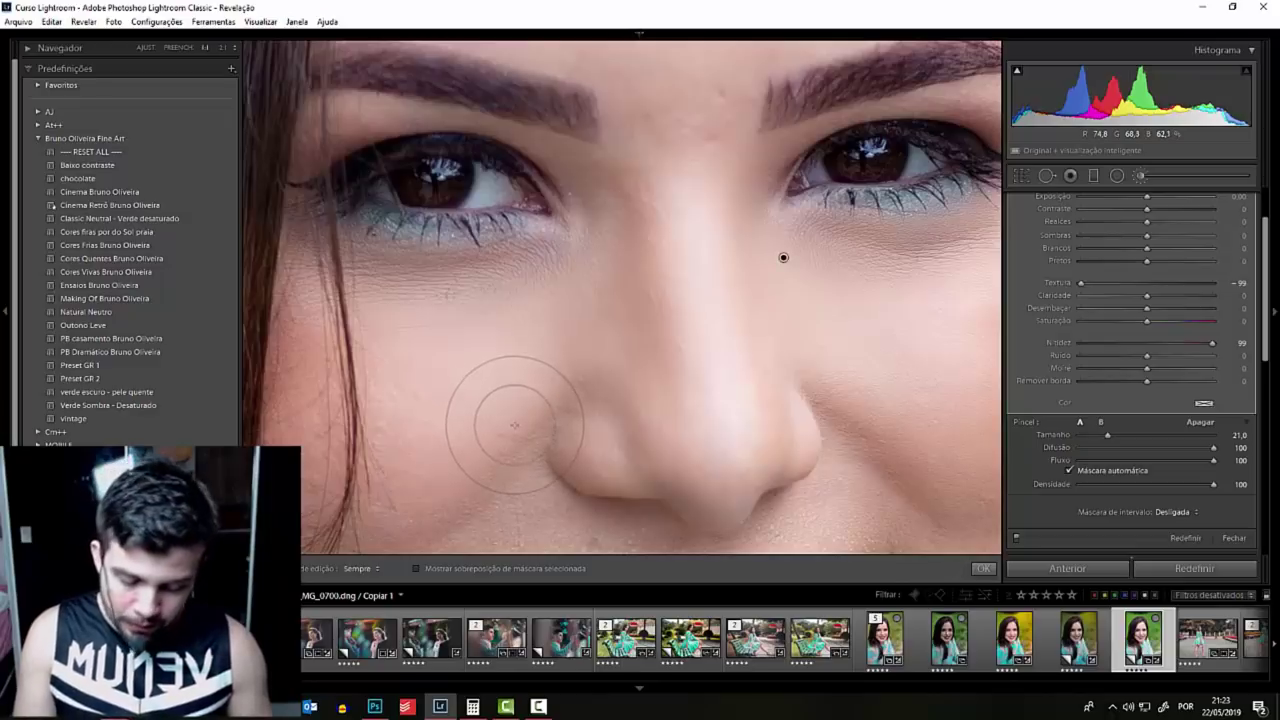
key("o")
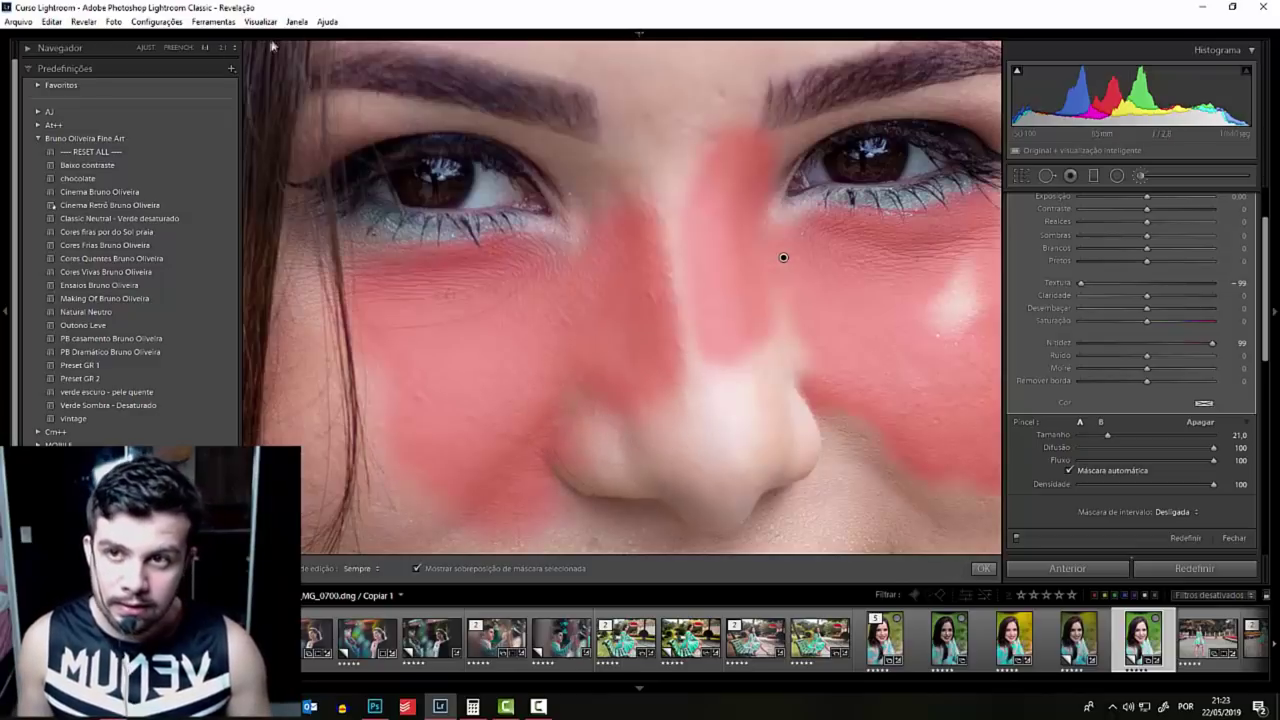
- Paint the mask over both sides of the jaw and chin and below the nose
left_click(178, 48)
key("h")
left_click_drag(470, 440, 543, 495)
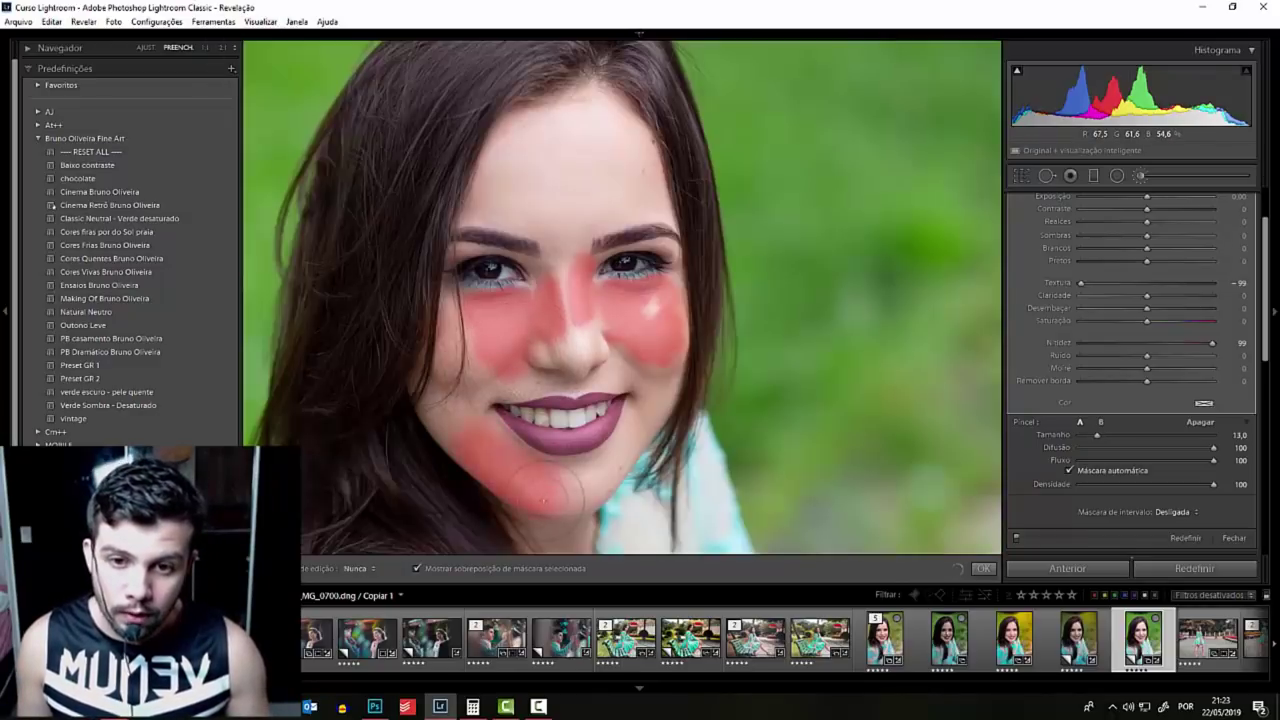
scroll(558, 512, "down", 2)
key("bracketleft")
mouse_move(625, 440)
left_mouse_down()
mouse_move(595, 500)
mouse_move(625, 395)
left_mouse_up()
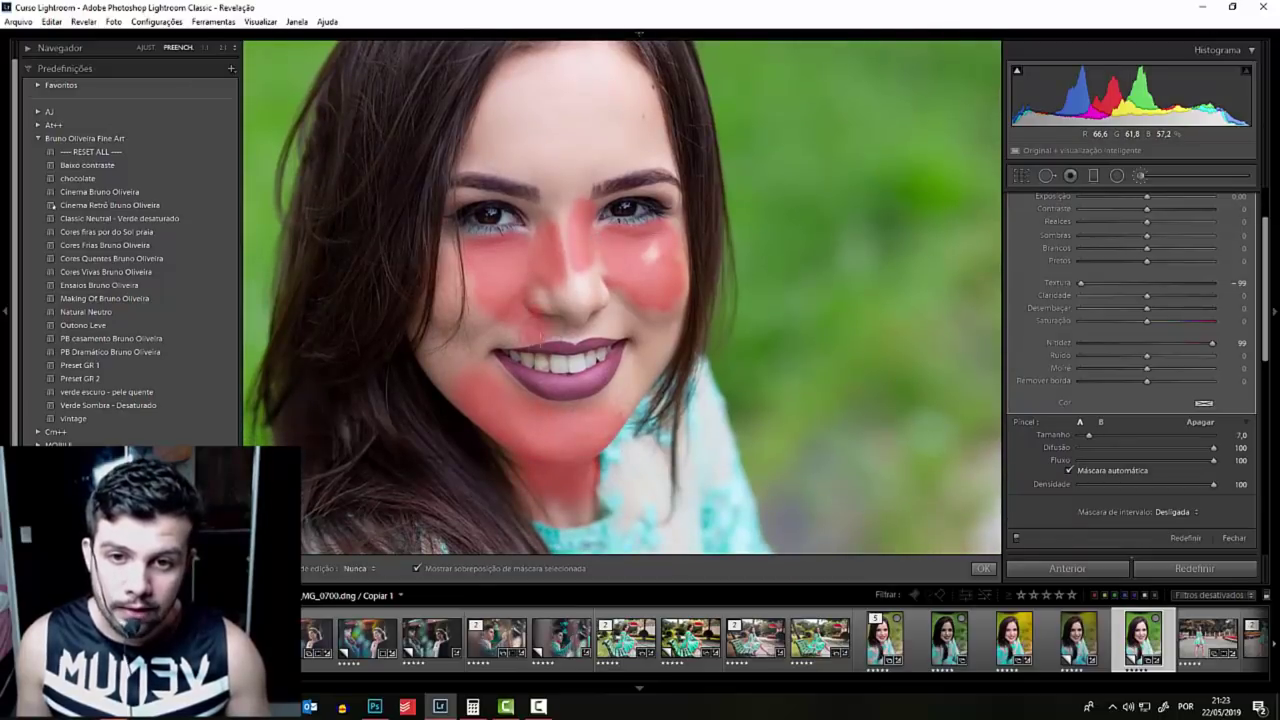
left_click_drag(540, 370, 570, 300)
key("h")
- Erase the mask from the nose tip at close zoom
left_click(568, 315)
key("h")
key("alt")
key("h")
left_click_drag(448, 273, 435, 283)
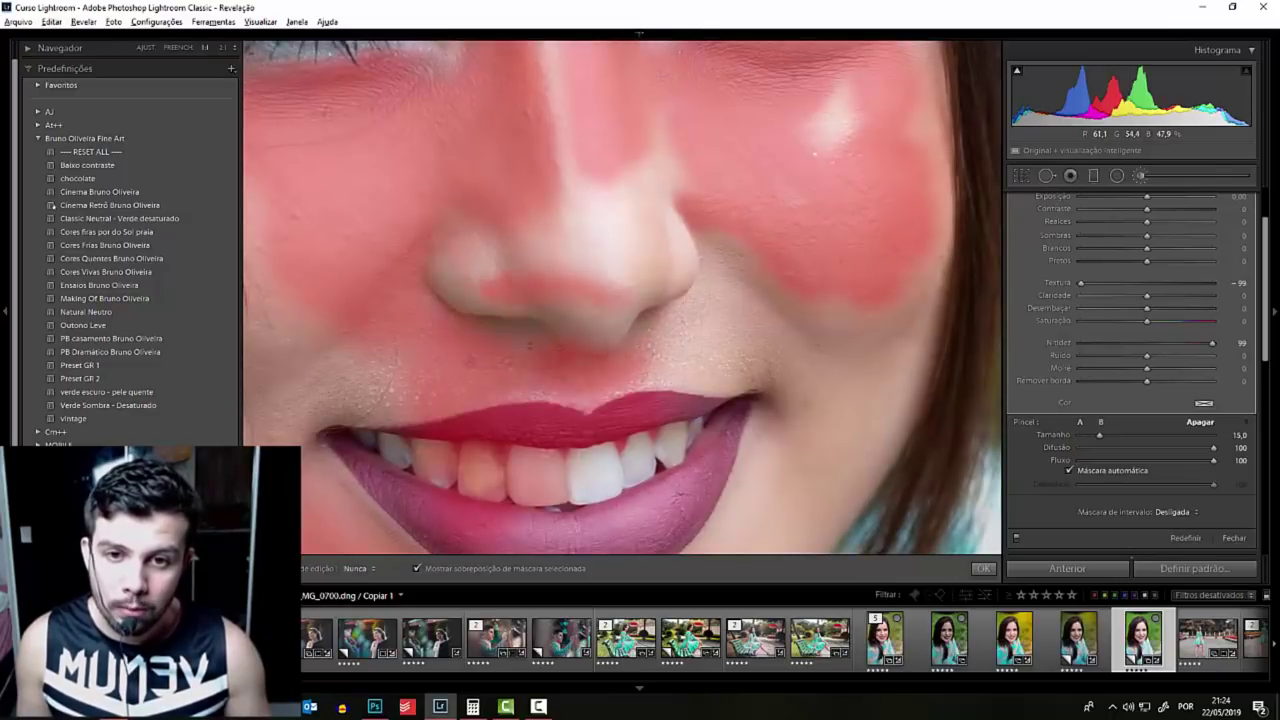
key("h")
- Erase the mask off the upper lip and teeth with a larger brush
left_click_drag(543, 277, 608, 177)
key("bracketright")
key("h")
left_click_drag(790, 285, 430, 325)
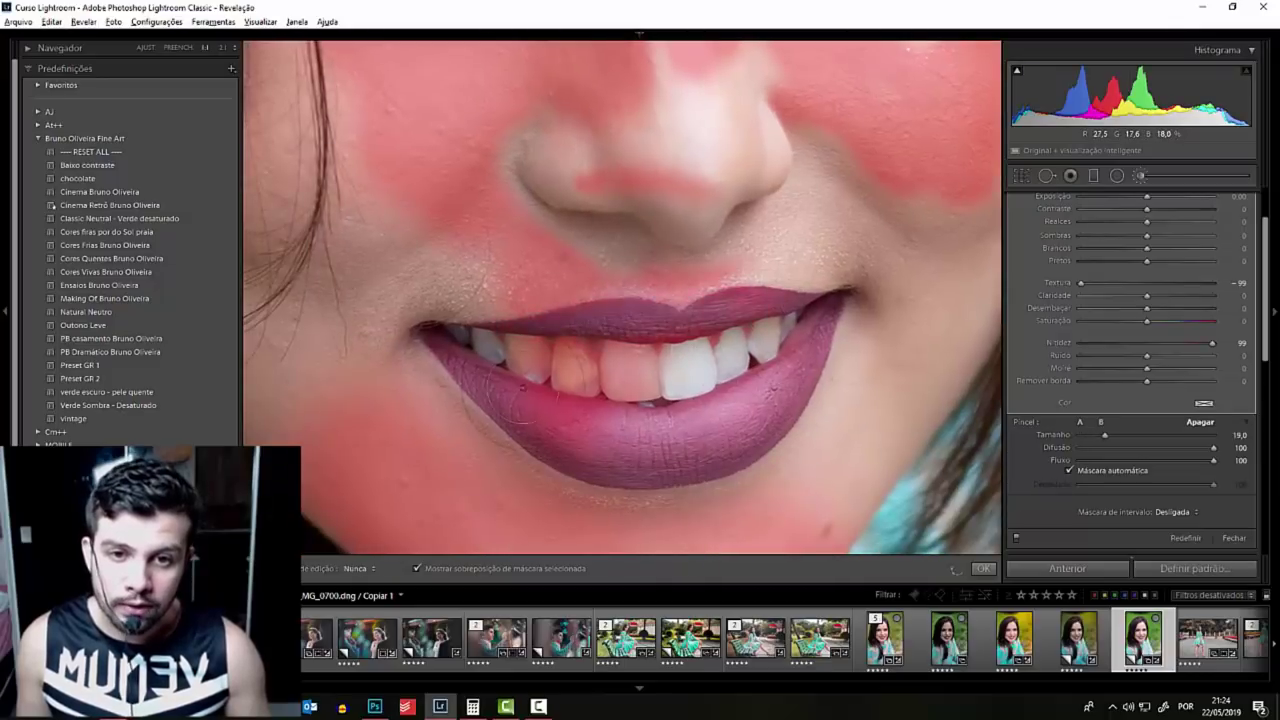
mouse_move(660, 365)
left_mouse_down()
mouse_move(353, 345)
mouse_move(483, 190)
left_mouse_up()
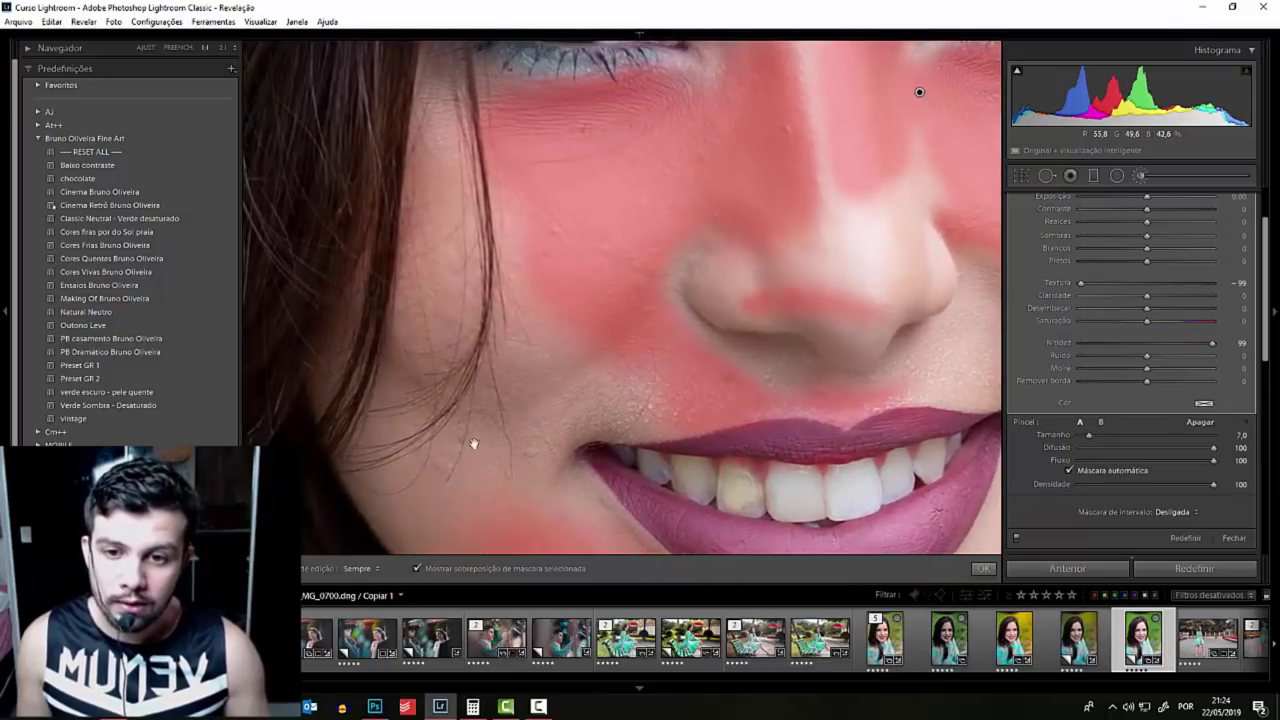
- Erase the mask from the hair beside the jaw
mouse_move(560, 251)
left_mouse_down()
mouse_move(578, 352)
mouse_move(534, 217)
left_mouse_up()
key("bracketright")
key("bracketright")
key("bracketright")
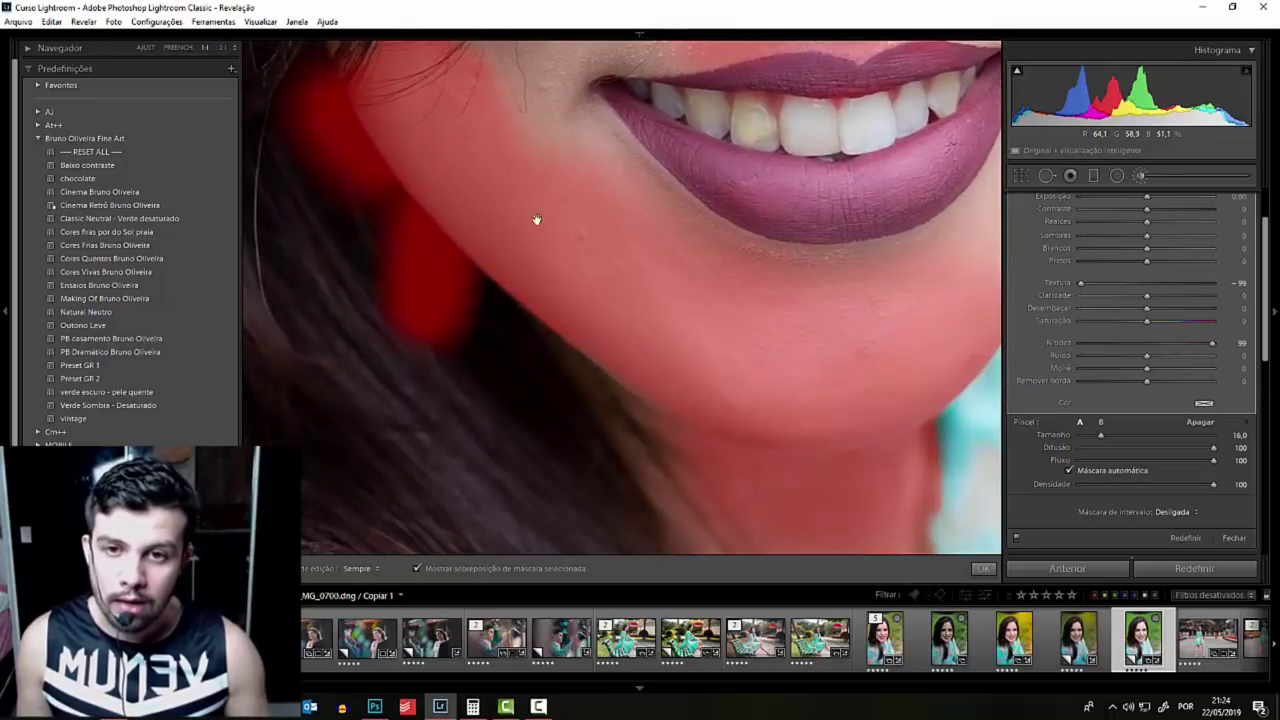
left_click_drag(566, 302, 641, 352)
key("alt")
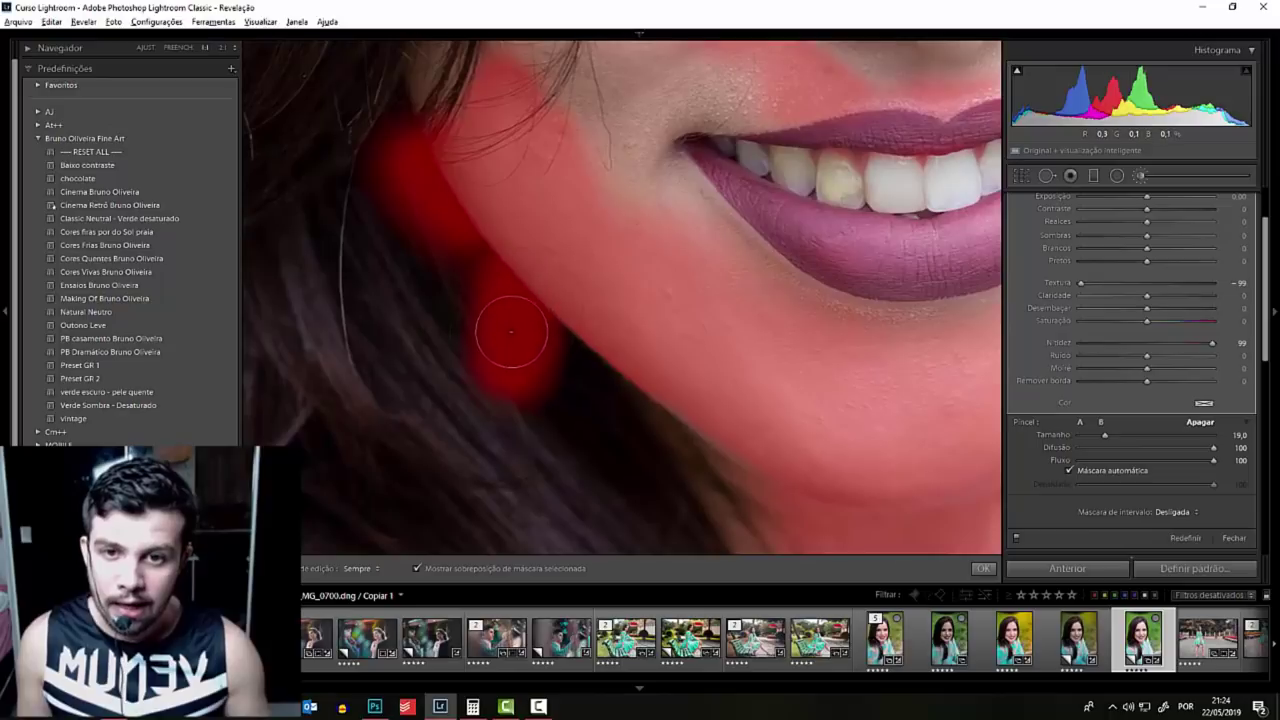
key("h")
left_click_drag(500, 300, 471, 257)
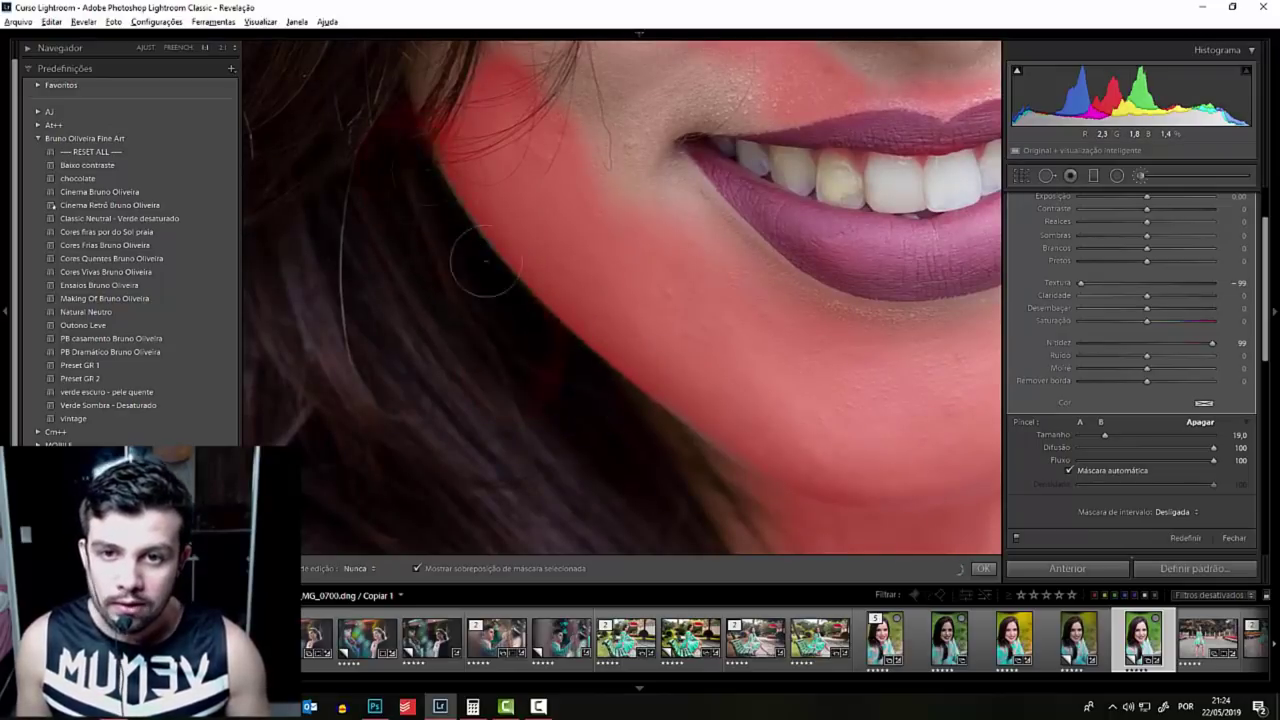
key("h")
key("z")
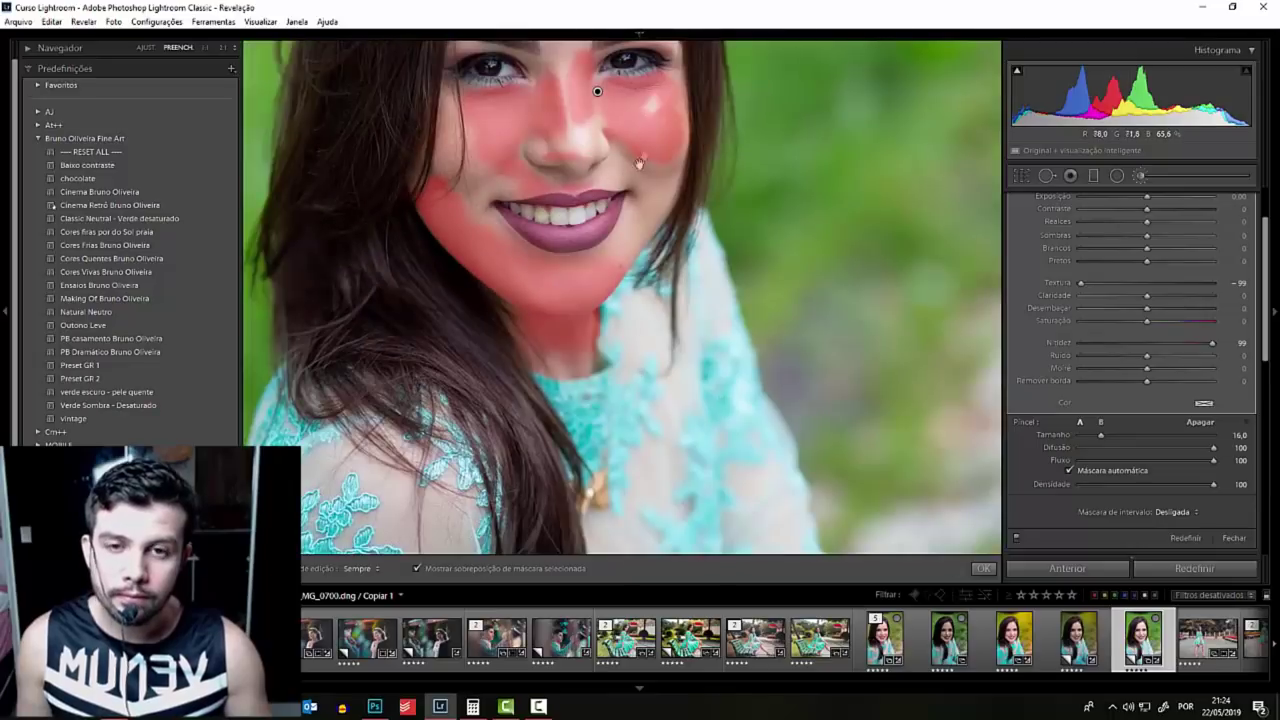
key("ctrl+equal")
- Paint the mask over forehead, nose, cheeks and right jawline, then hide the overlay
mouse_move(548, 263)
left_mouse_down()
mouse_move(543, 186)
mouse_move(594, 163)
left_mouse_up()
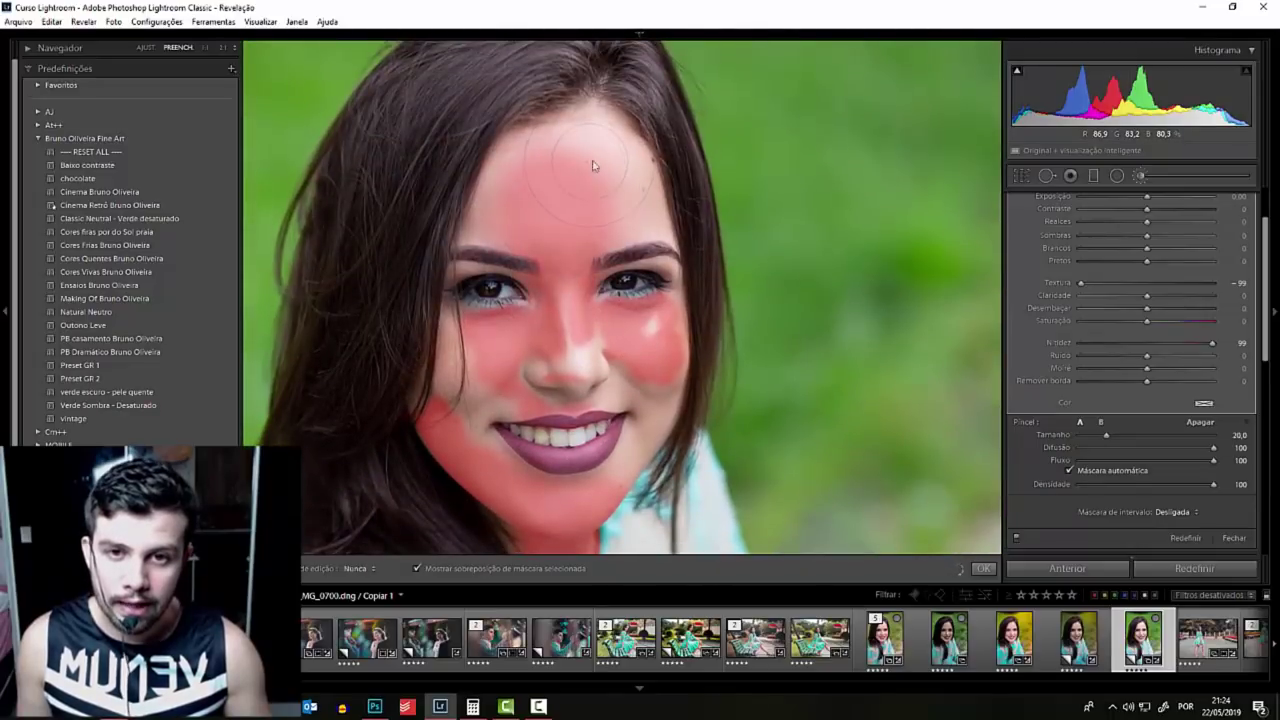
scroll(571, 171, "down", 5)
key("h")
left_click_drag(499, 189, 577, 338)
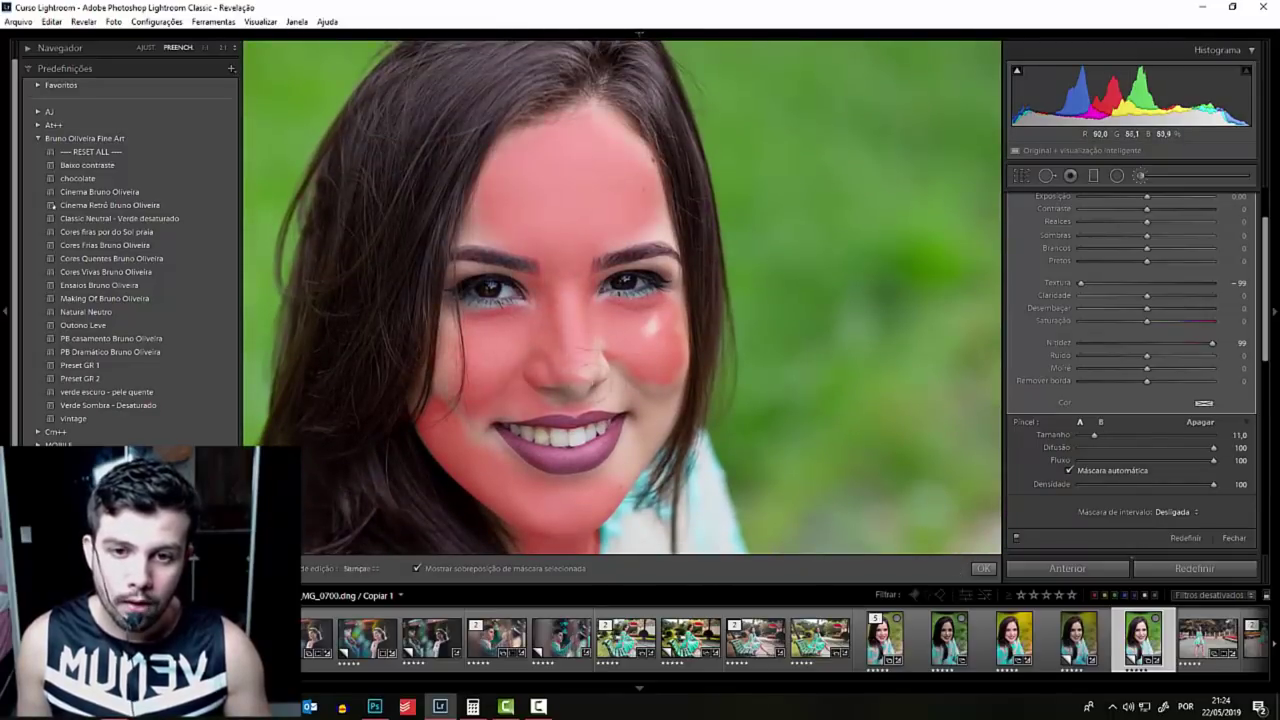
key("h")
scroll(620, 330, "down", 3)
left_click_drag(650, 327, 656, 325)
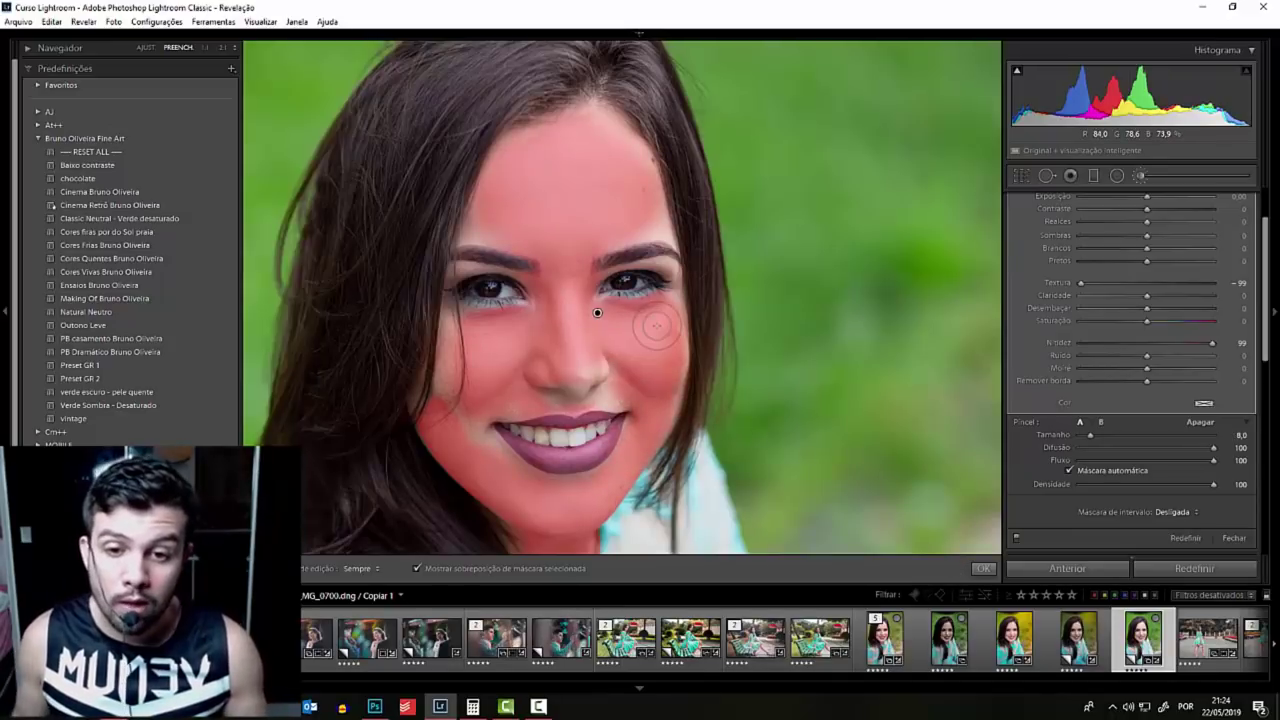
key("o")
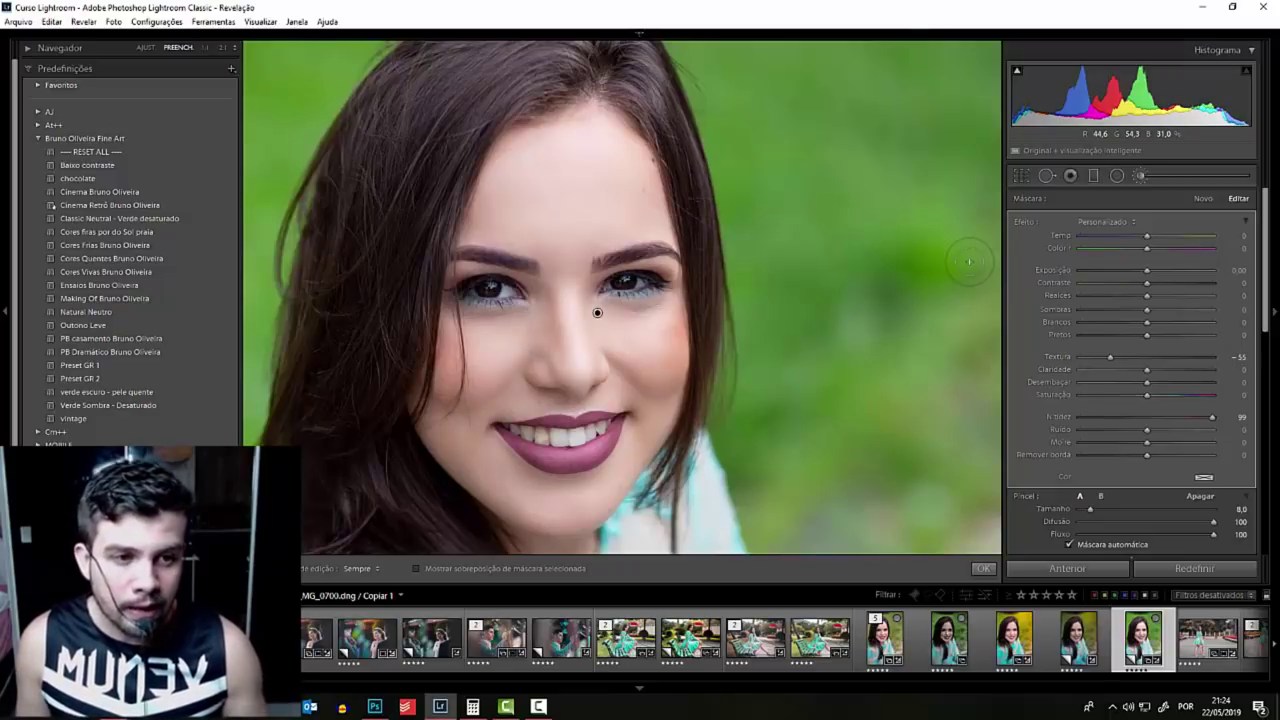
- Lower the face mask's Sharpness slider to 50, keeping Texture at -55
left_click_drag(1212, 417, 1178, 433)
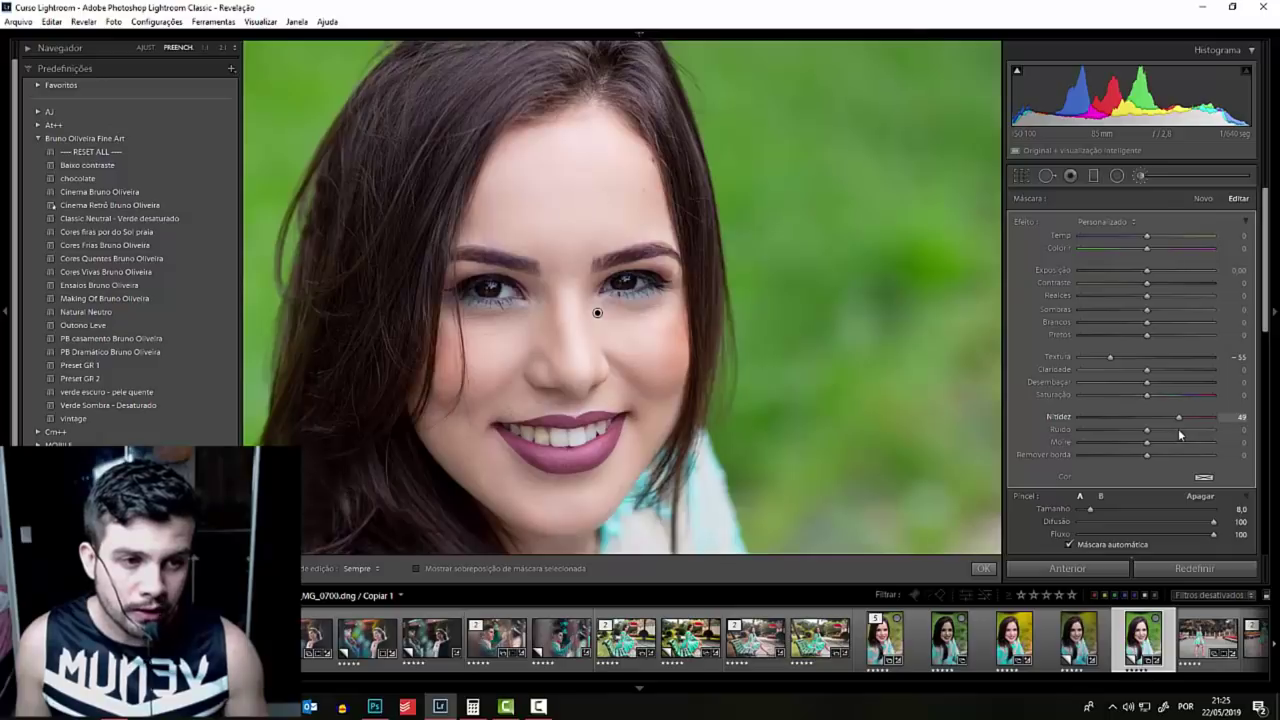
left_click_drag(1181, 434, 1183, 434)
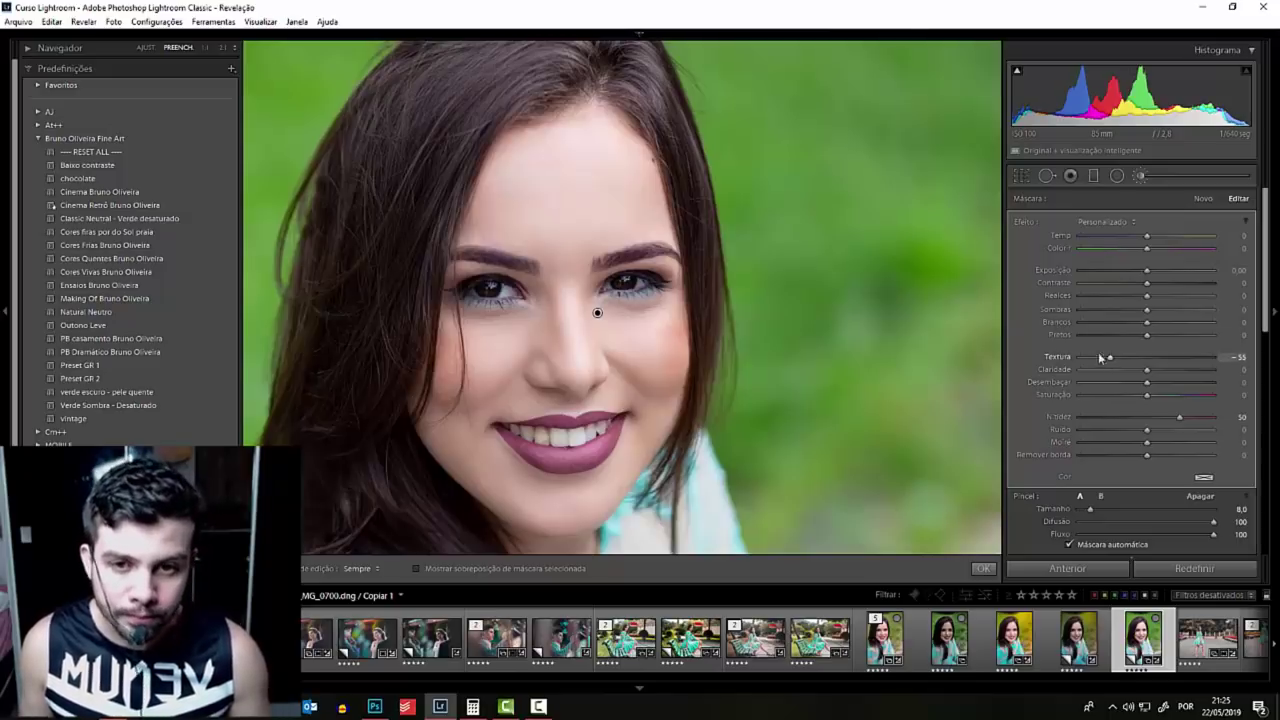
scroll(650, 330, "down", 1)
scroll(534, 323, "up", 1)
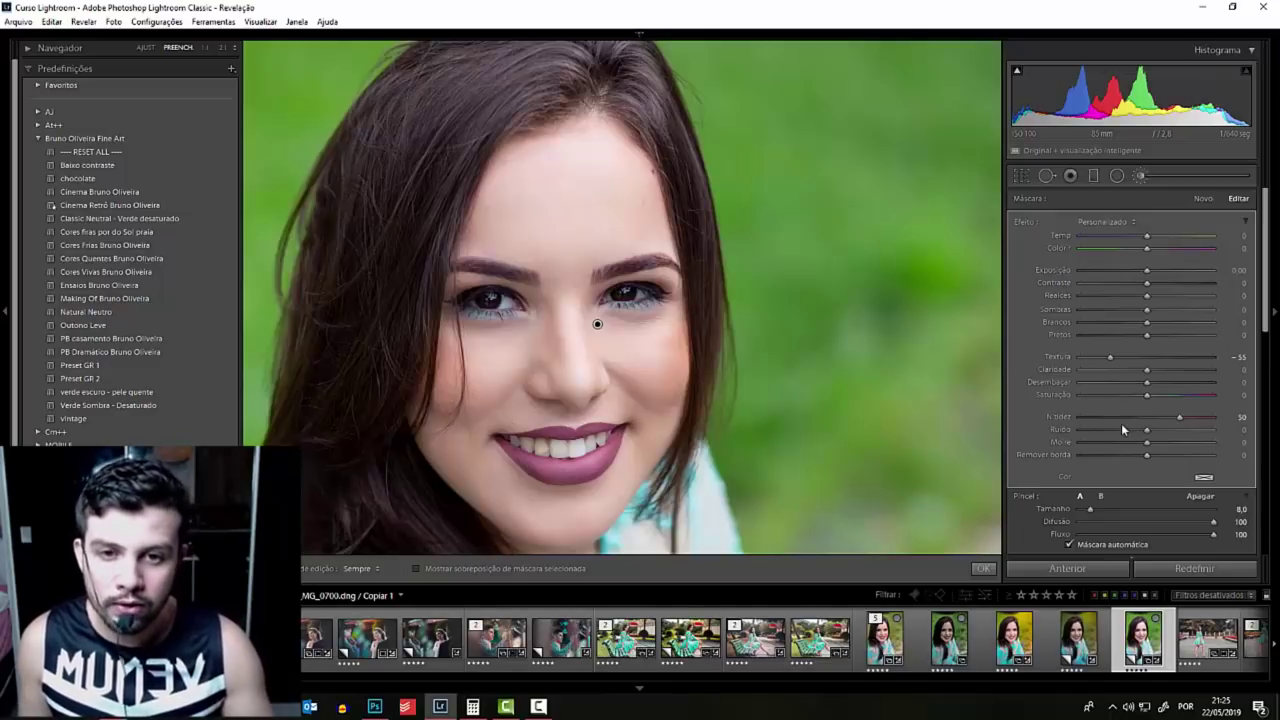
- Zoom to 1:1 to check the smoothed skin under the eyes
key("z")
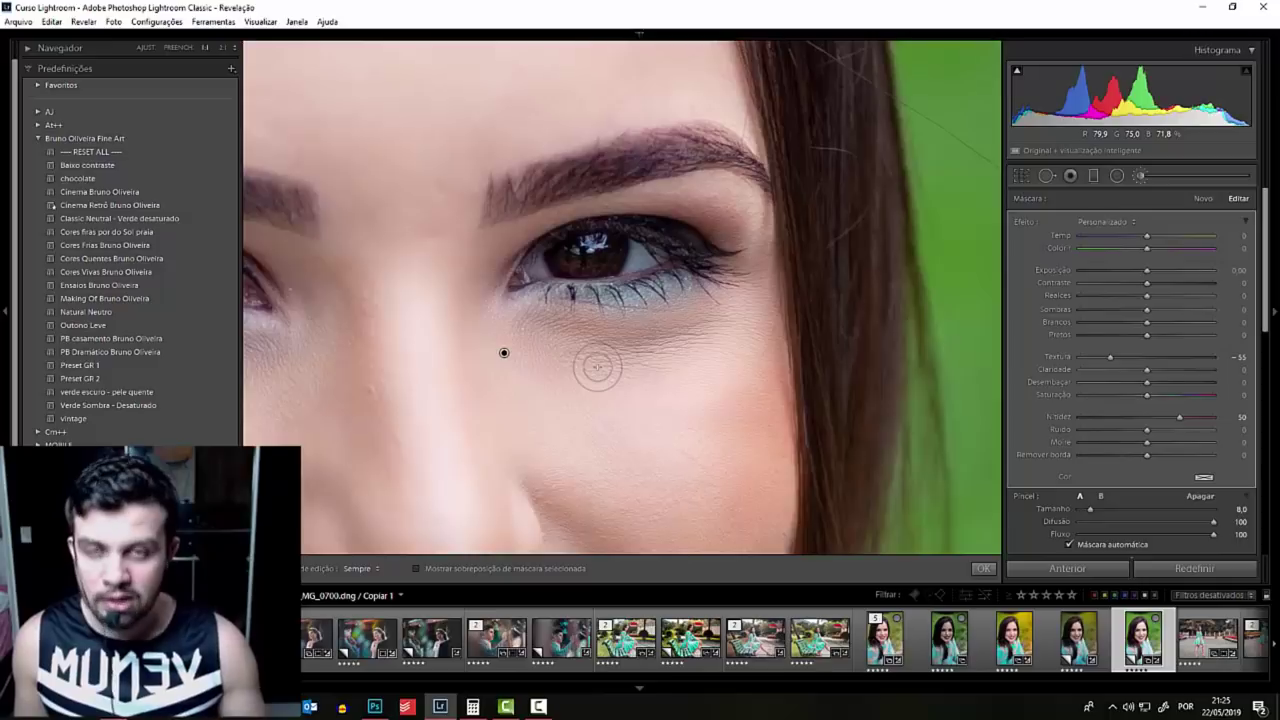